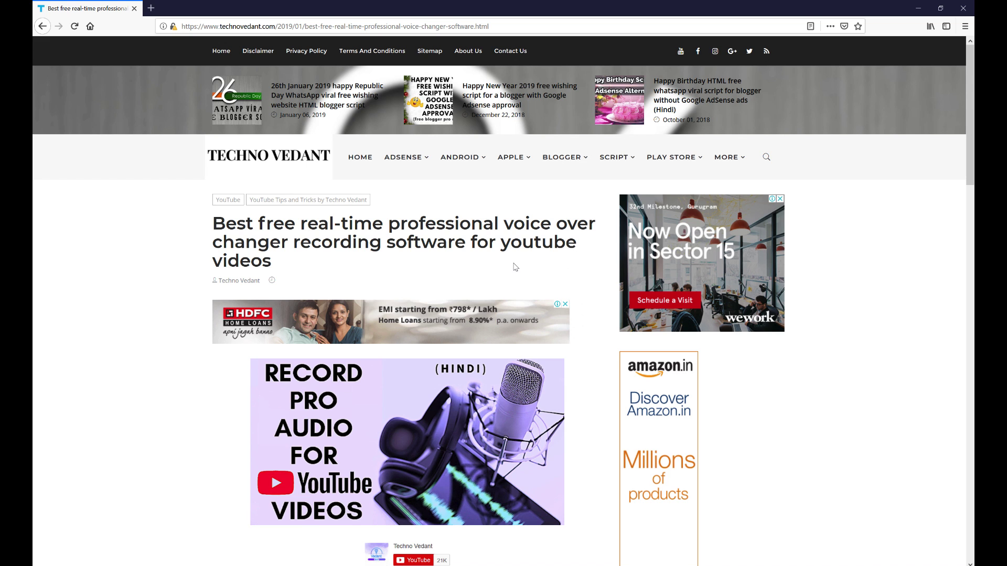
View the Audacity download page linked in the article's software list, and close it again.
scroll(513, 266, down, 8)
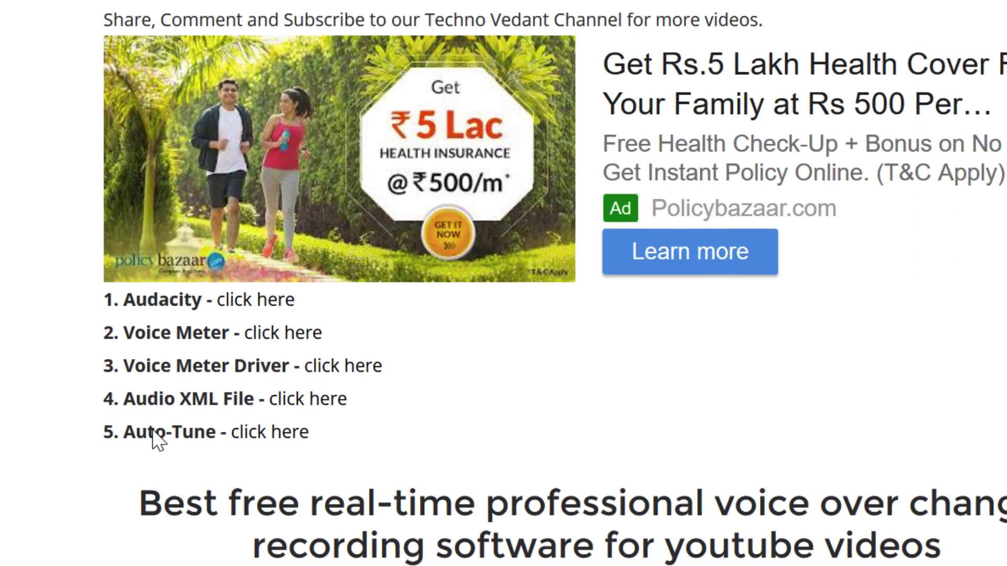
drag(96, 310, 382, 433)
click(362, 322)
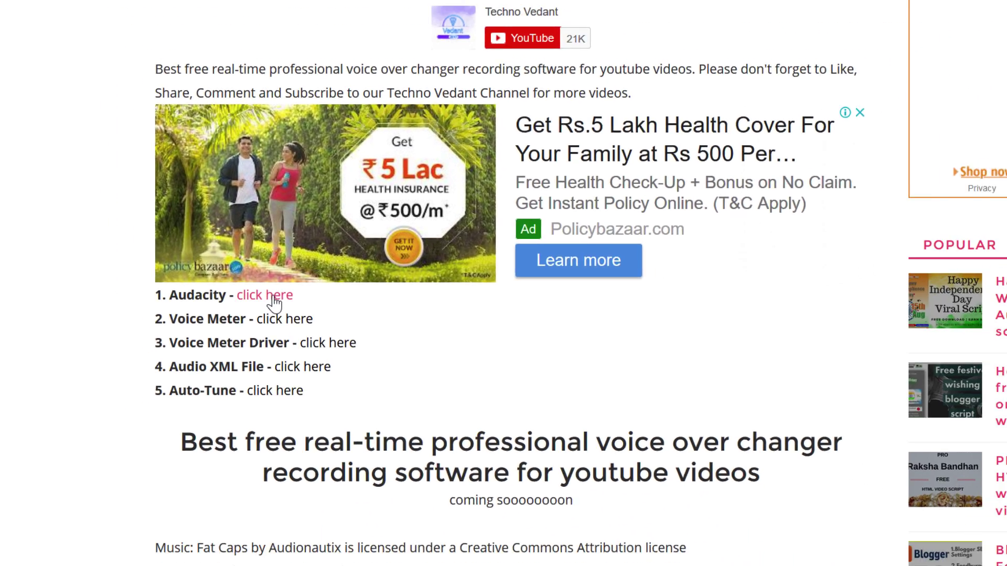
click(274, 297)
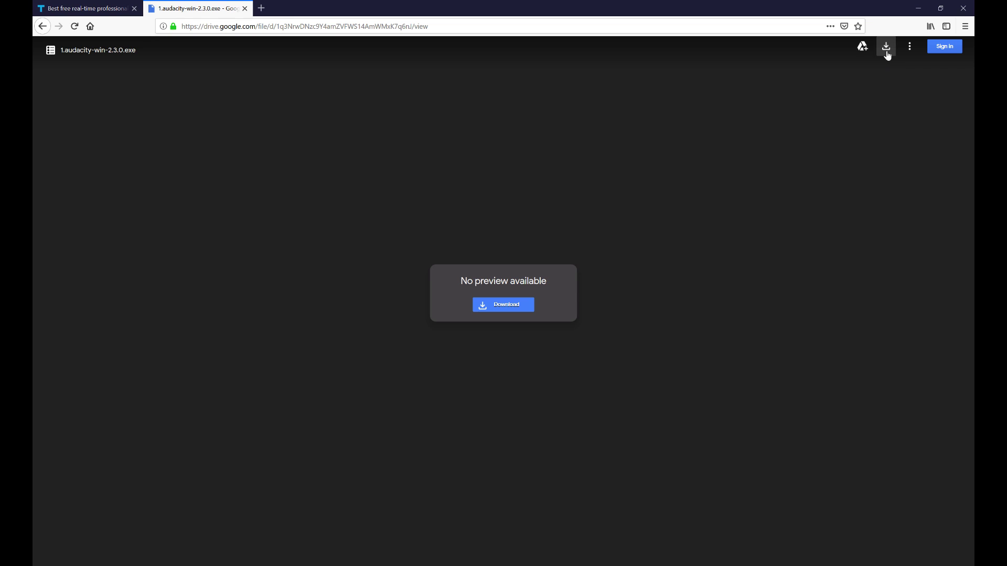
click(244, 9)
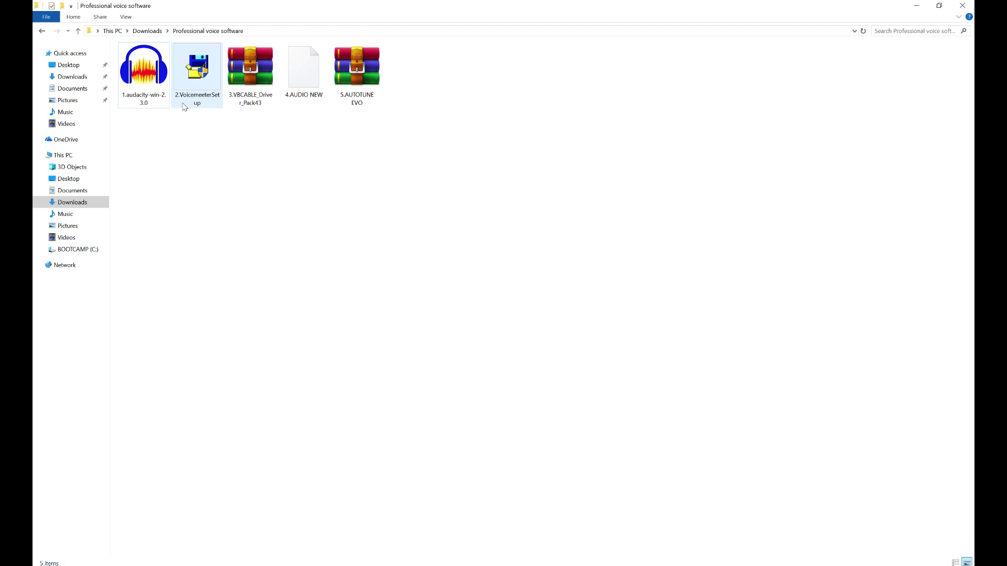
Run the 1.audacity-win-2.3.0 installer in English and install Audacity into C:\Program Files (x86)\Audacity.
click(141, 85)
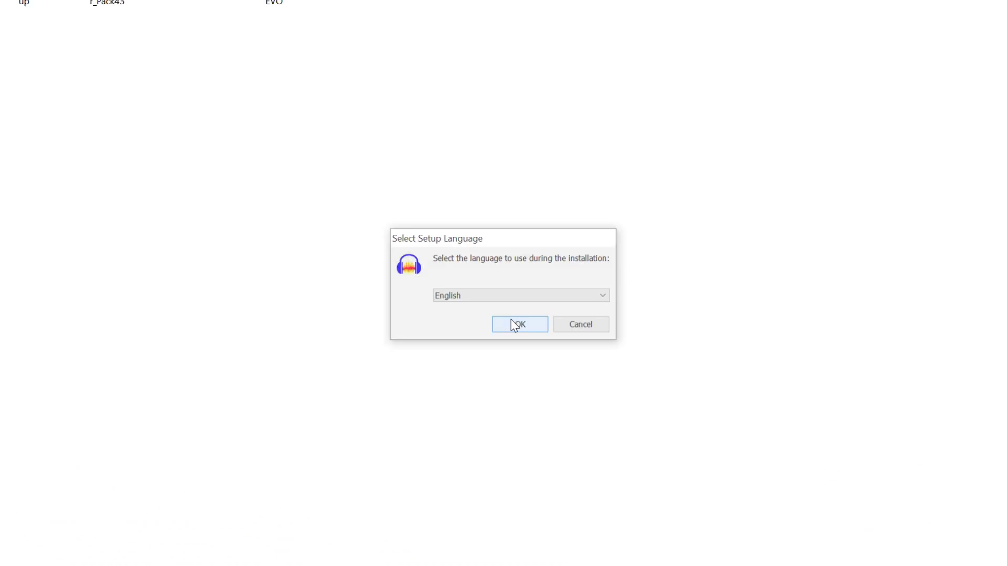
click(507, 301)
click(653, 490)
click(653, 490)
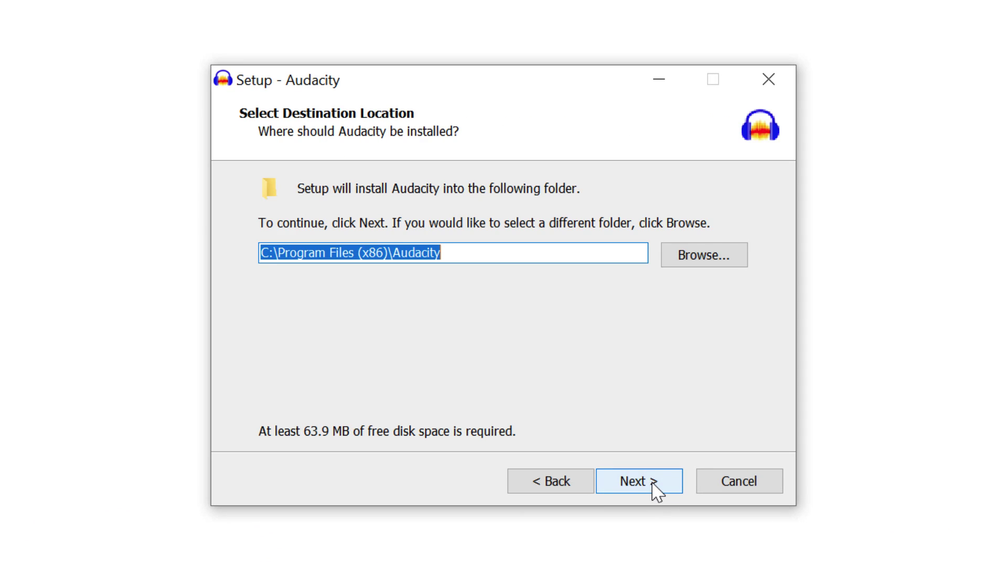
click(653, 490)
click(653, 491)
click(652, 491)
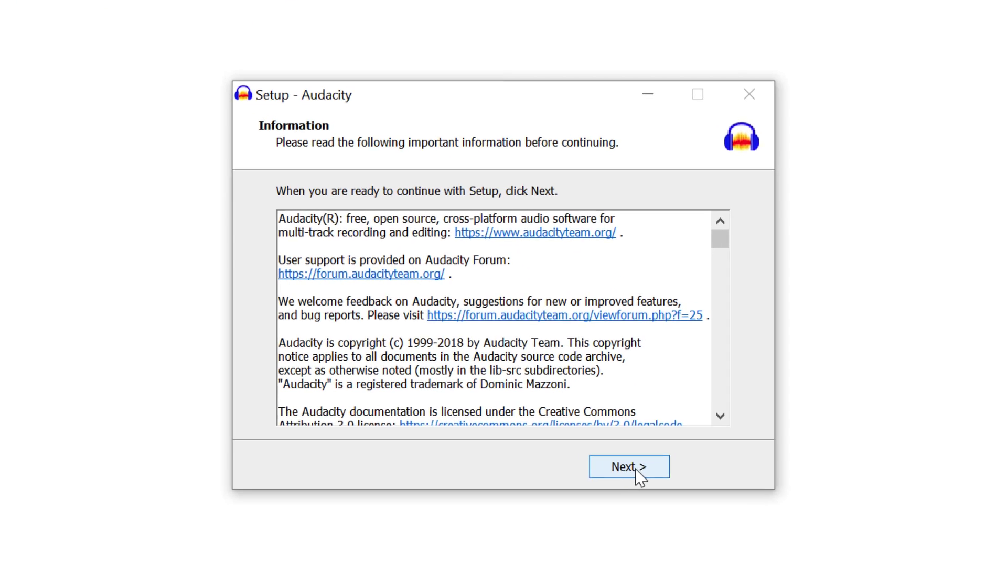
Complete the Audacity setup wizard with Launch Audacity disabled.
click(636, 469)
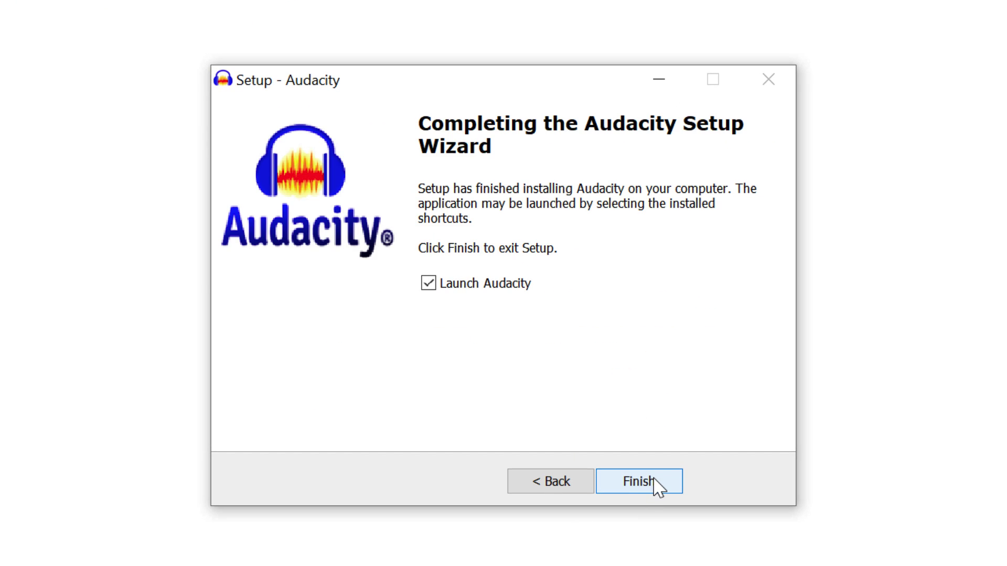
click(429, 284)
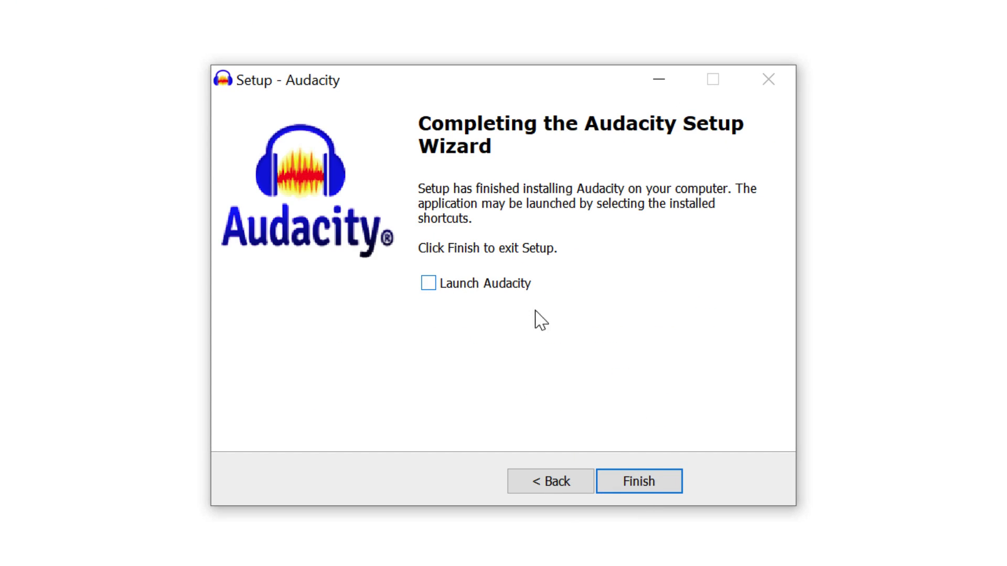
click(655, 488)
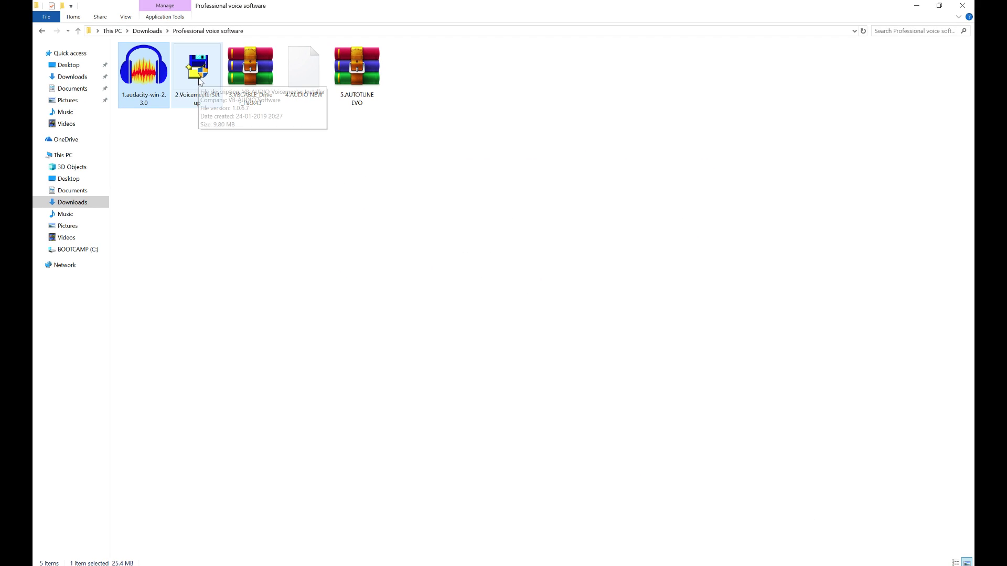
Run 2.VoicemeeterSetup from the Professional voice software folder to install Voicemeeter.
click(199, 81)
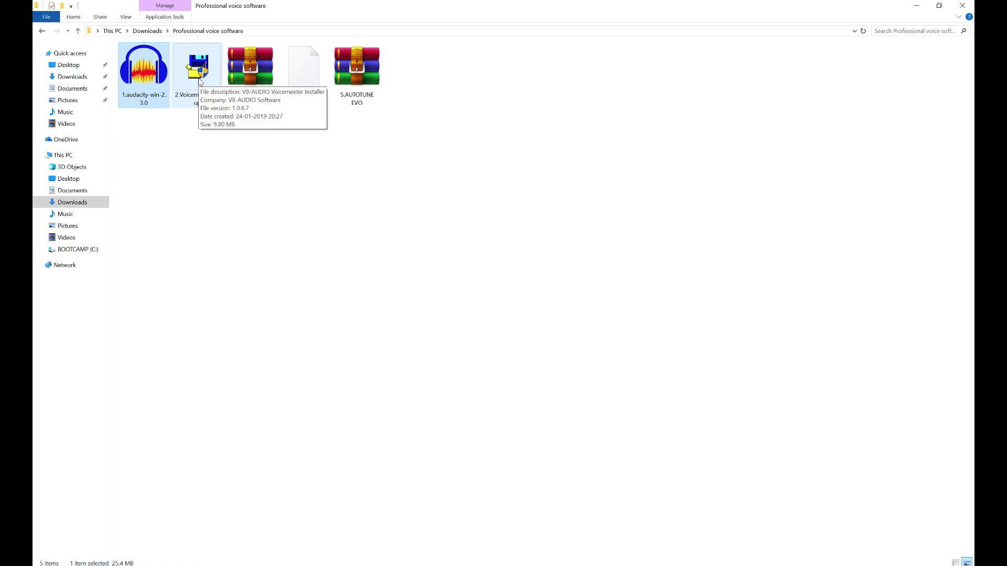
double_click(200, 81)
click(468, 325)
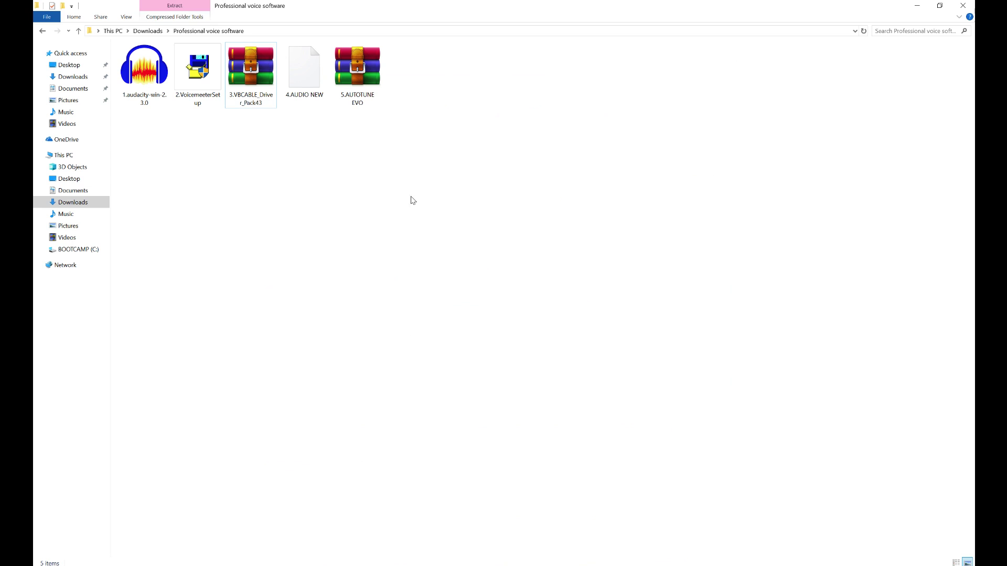
Open the 3.VBCABLE_Driver_Pack43 archive and select VBCABLE_Setup_x64.exe inside it.
click(259, 90)
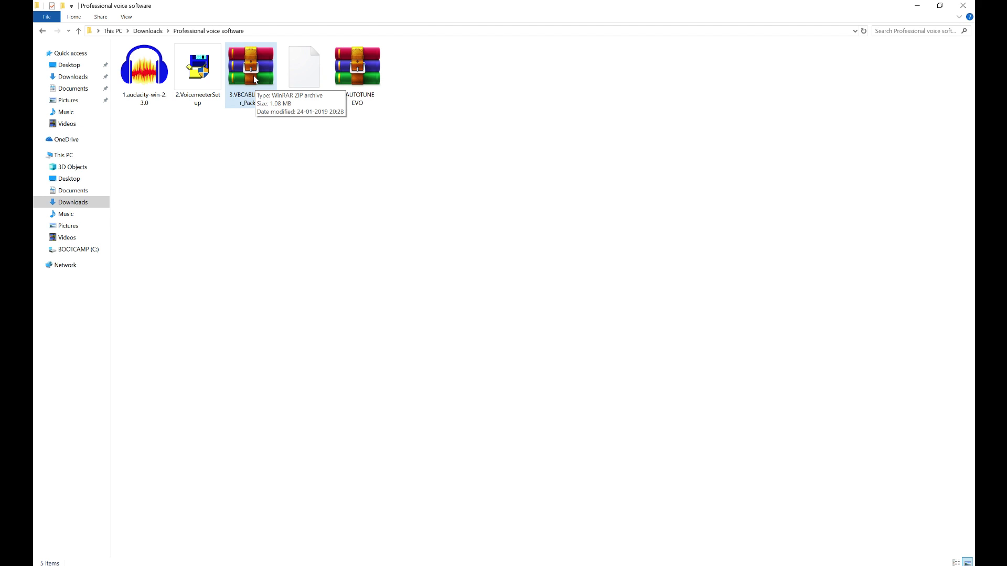
right_click(254, 77)
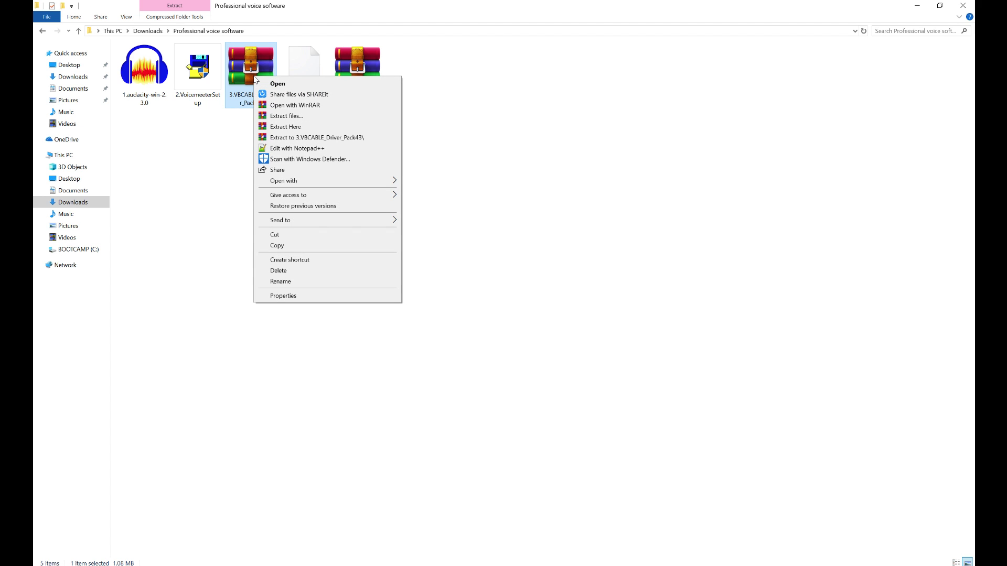
click(276, 83)
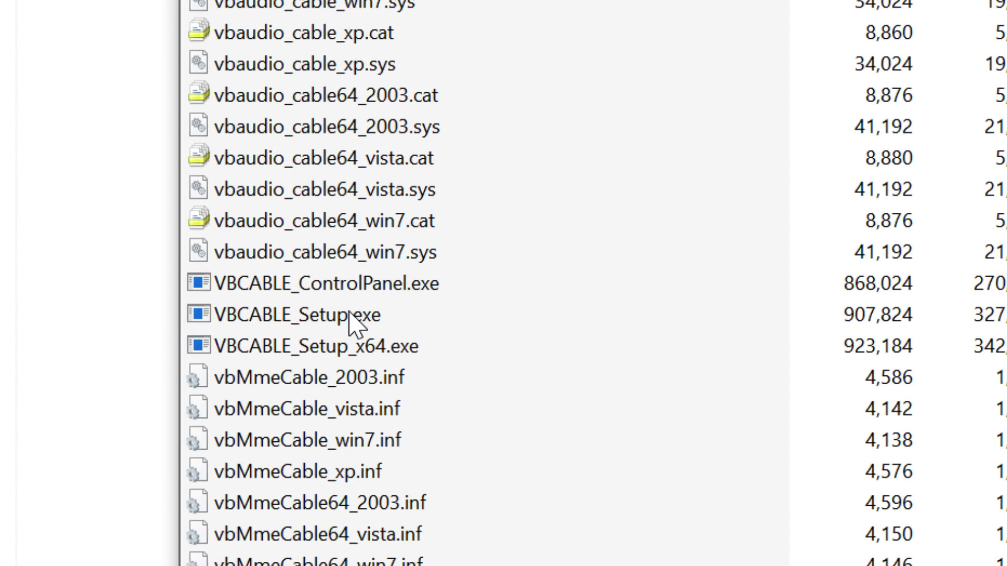
click(350, 317)
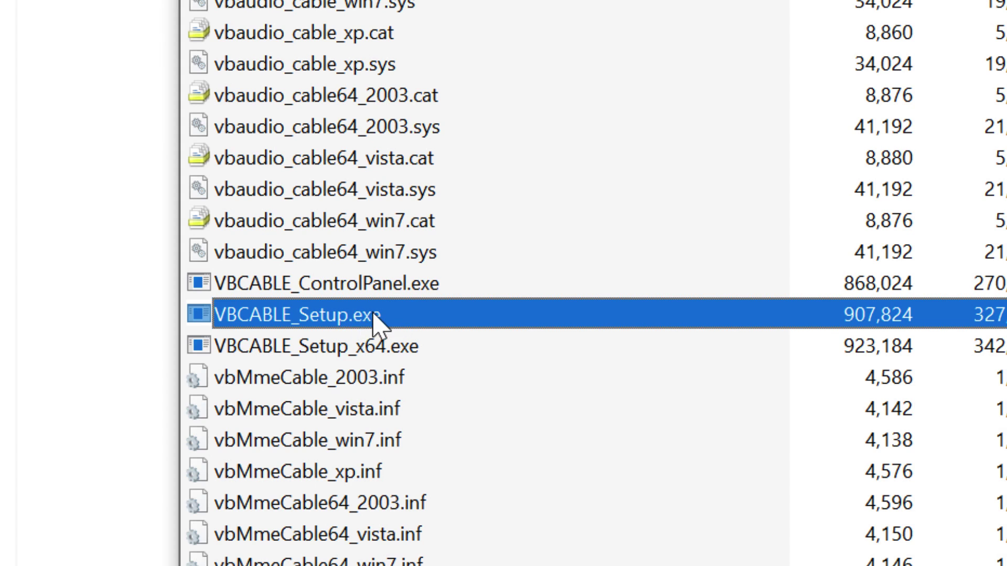
click(381, 348)
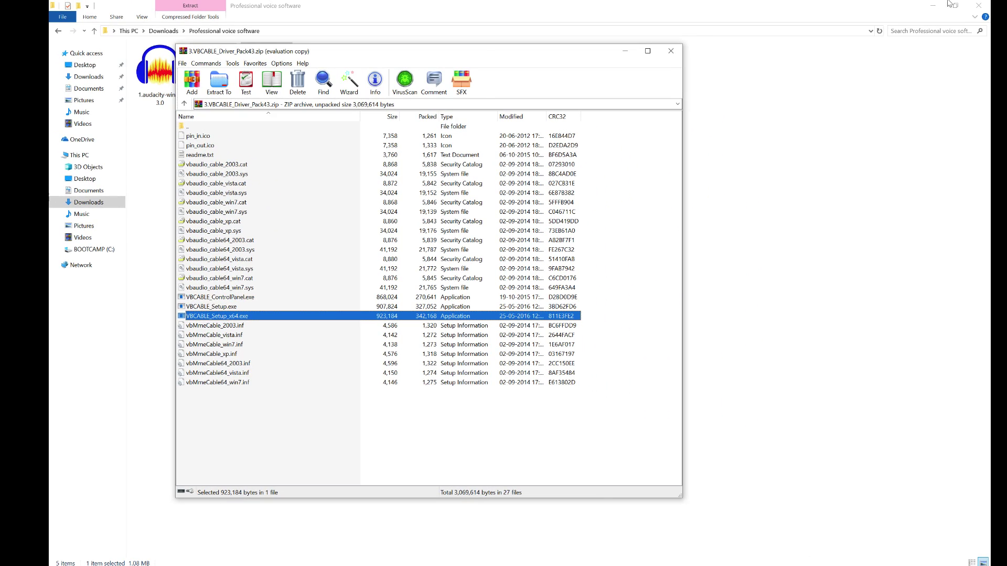
Open the computer's system properties from the desktop and check the system type.
key(Escape)
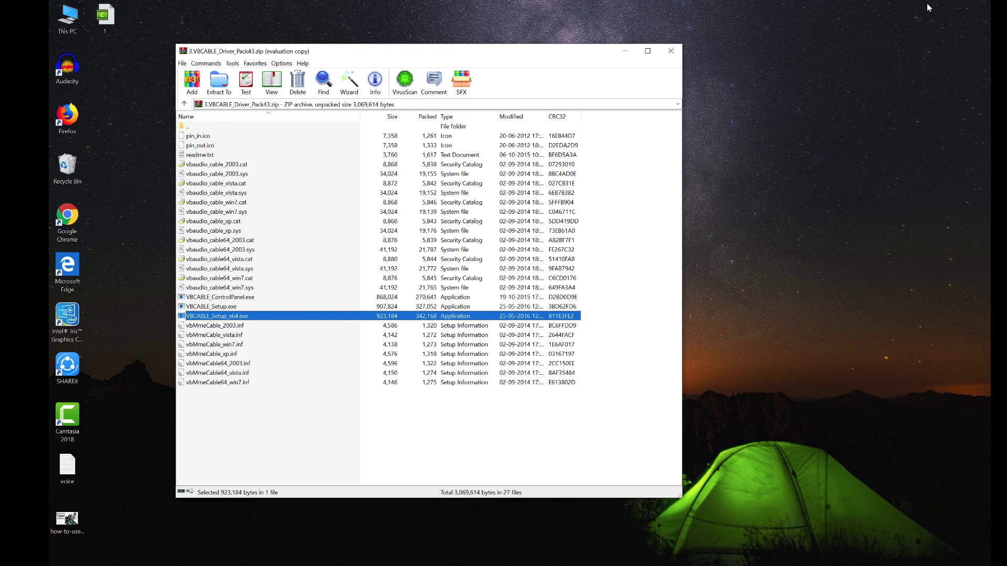
right_click(69, 16)
click(115, 130)
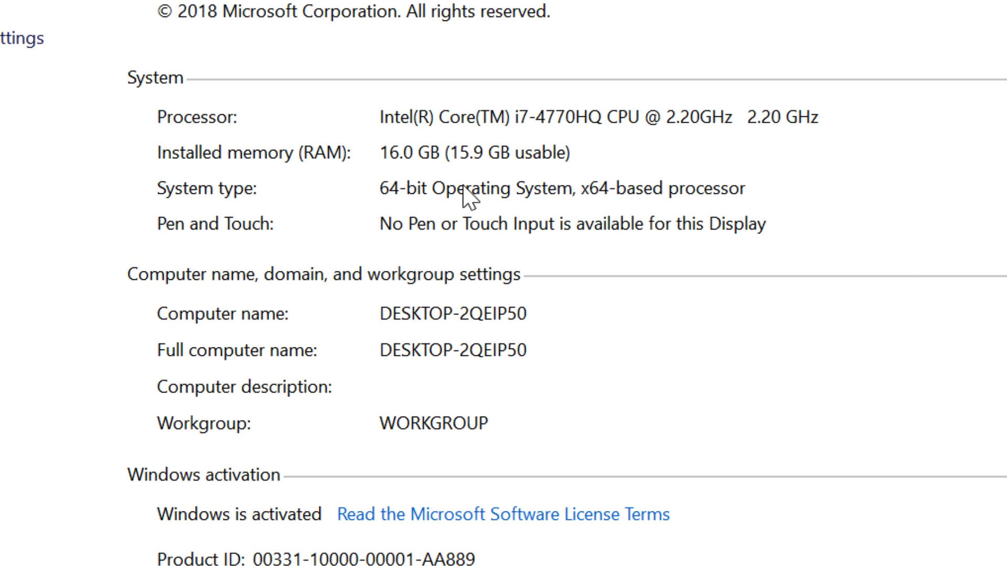
Return to the driver archive and try to install the VB-Audio Virtual Cable driver with VBCABLE_Setup_x64.exe.
key(alt+Tab)
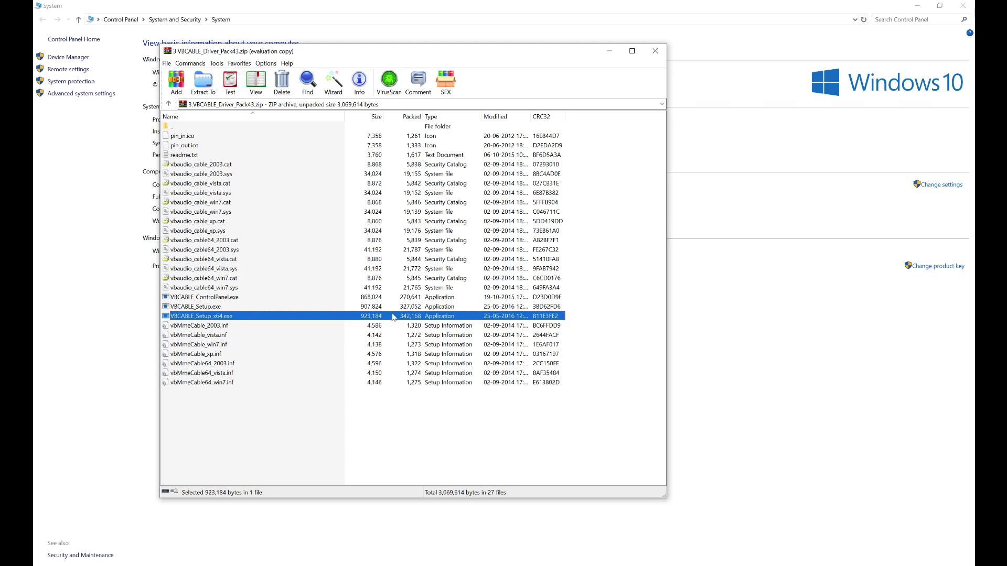
double_click(225, 317)
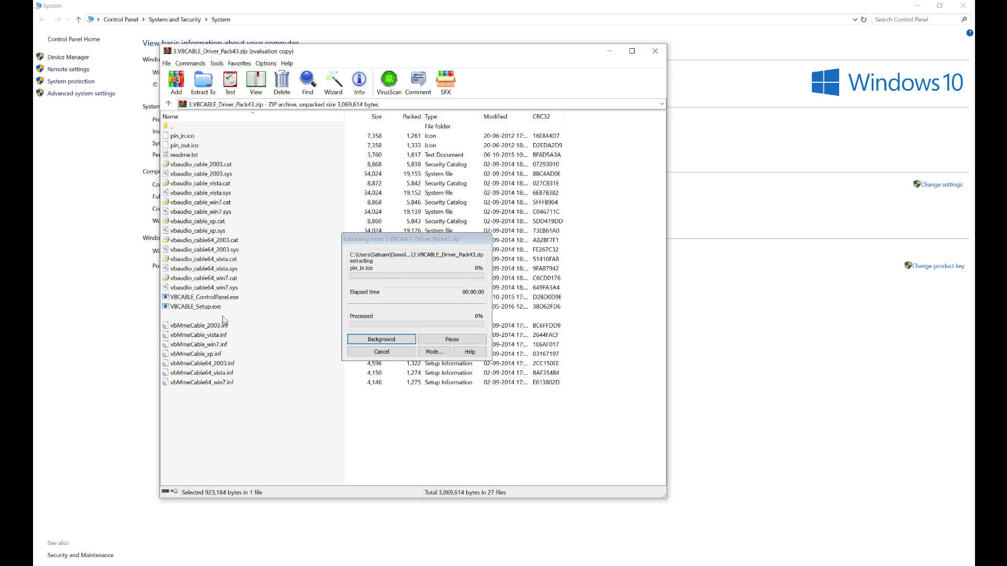
click(397, 209)
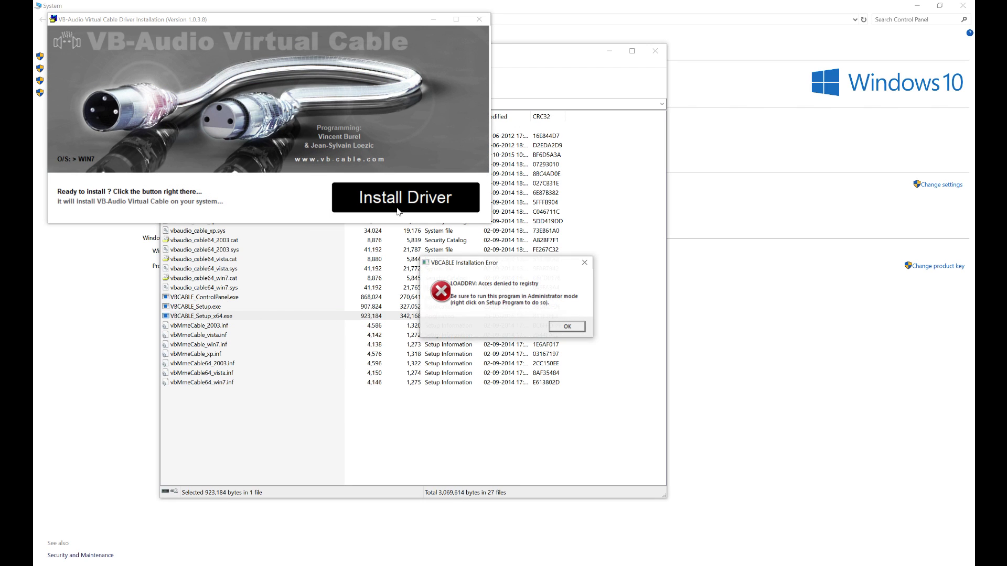
click(565, 327)
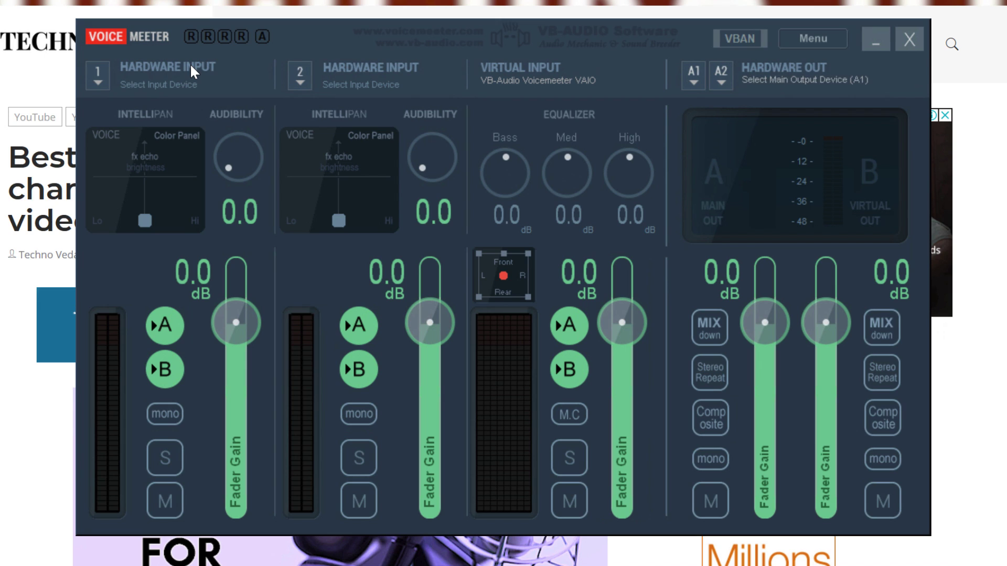
In Voicemeeter, set hardware input 1 to the WDM Internal Microphone and load the settings file 4.AUDIO NEW.
click(96, 76)
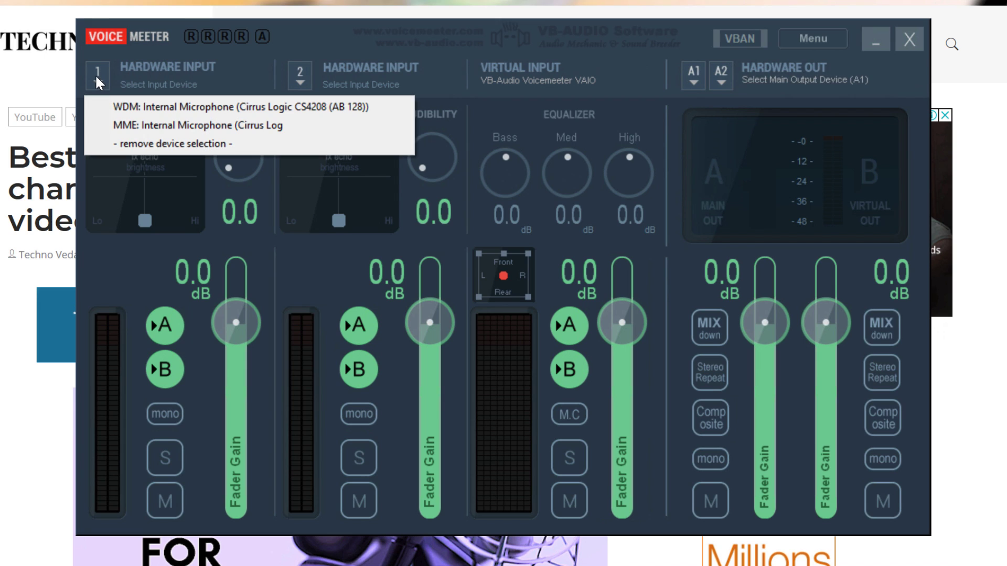
click(216, 107)
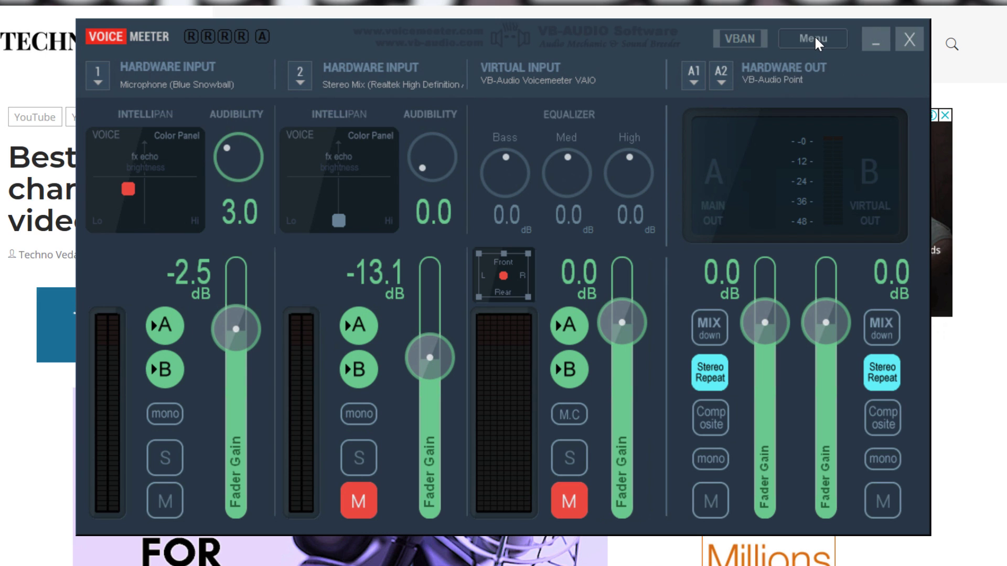
click(814, 38)
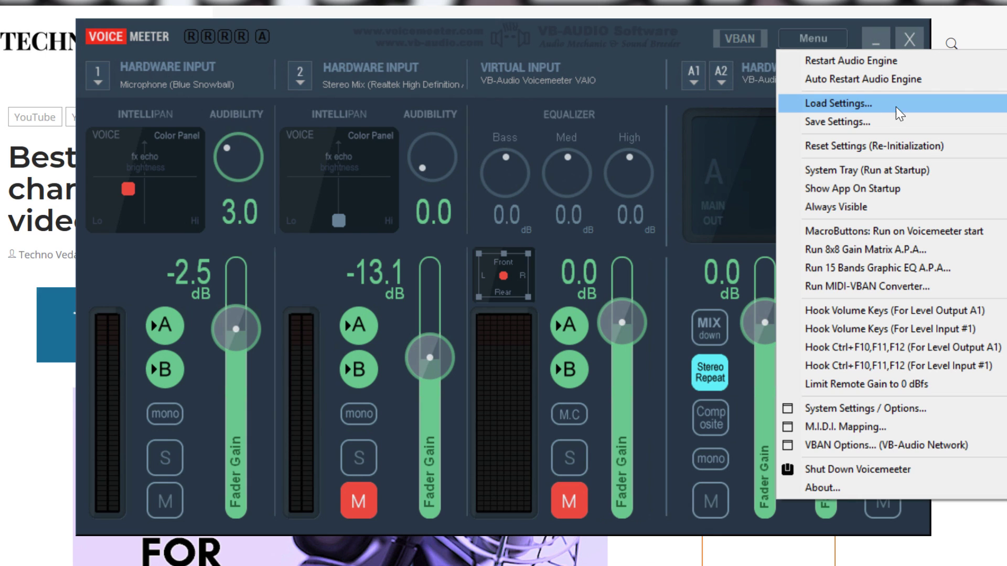
click(861, 103)
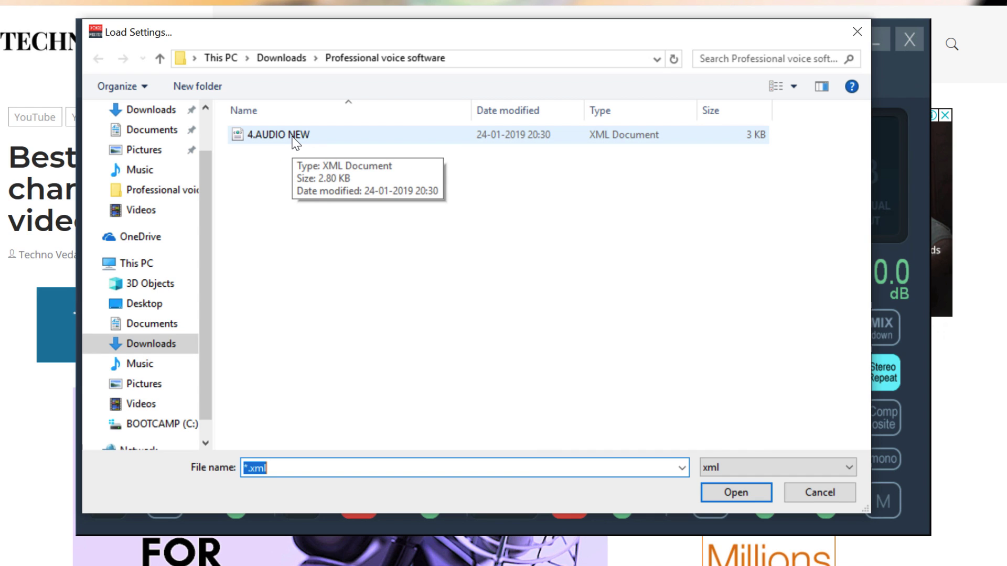
double_click(268, 134)
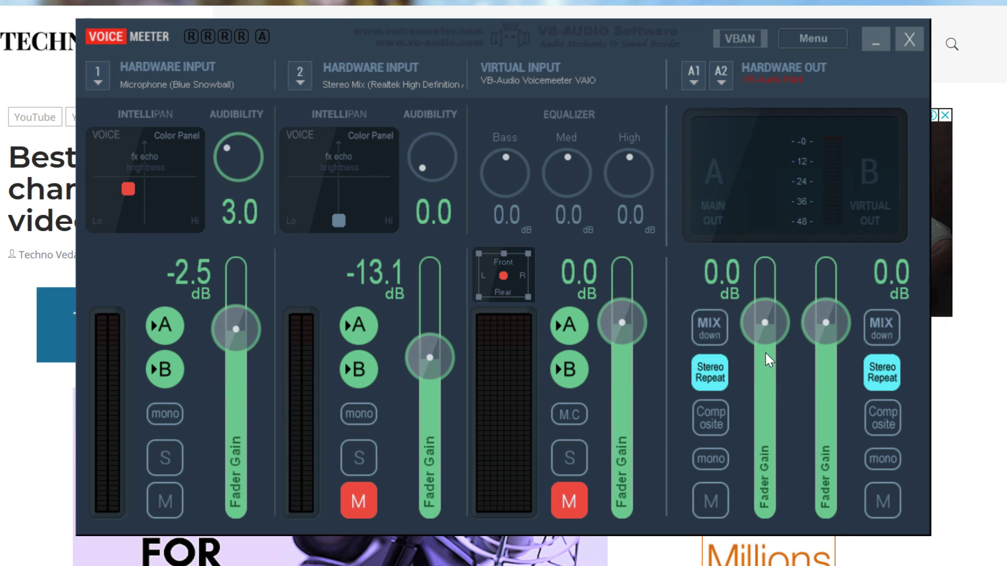
Set hardware input 1 to WDM: Internal Microphone (Cirrus Logic CS4208) and hardware output A1 to WDM: Digital Audio (S/PDIF).
click(691, 73)
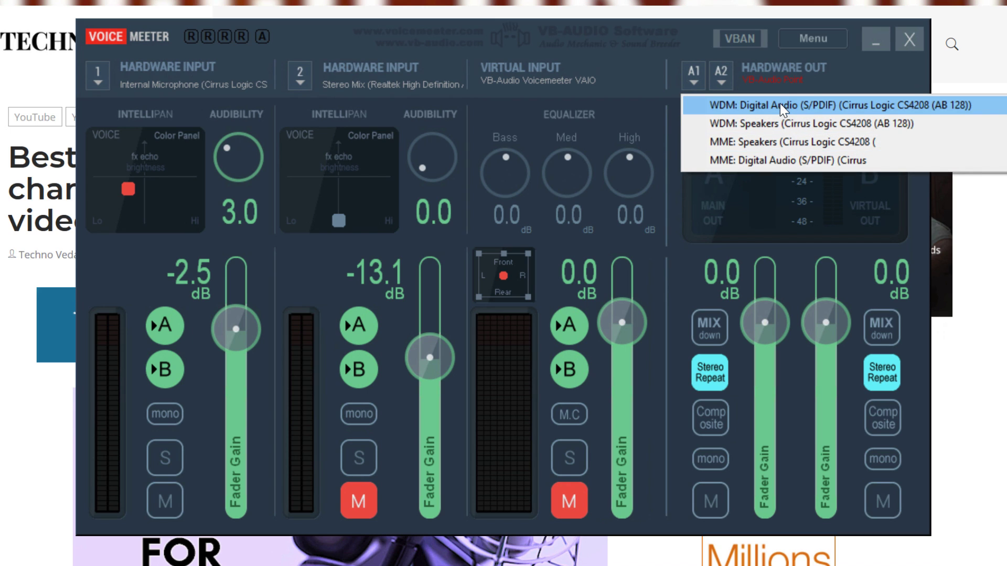
click(160, 104)
click(163, 83)
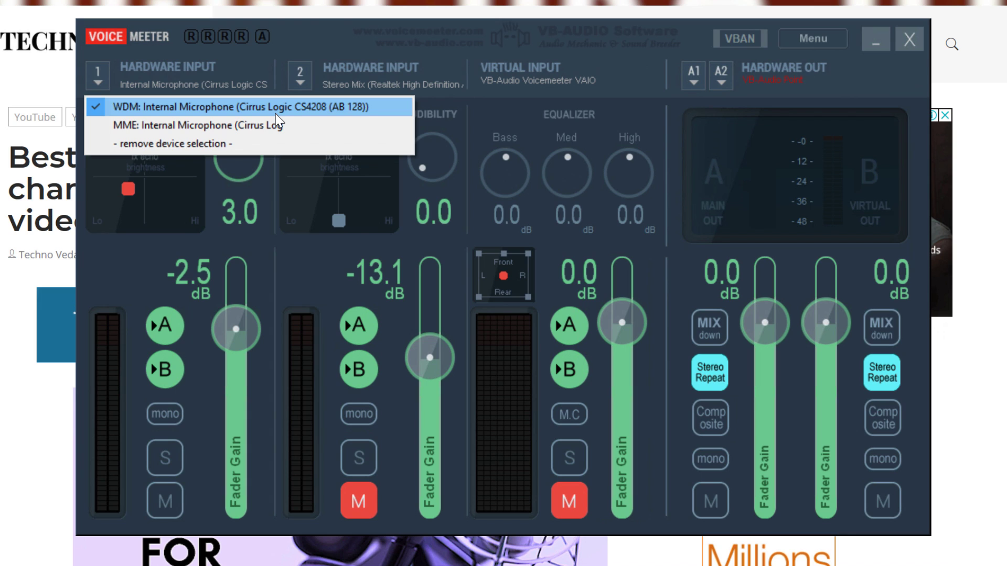
click(695, 80)
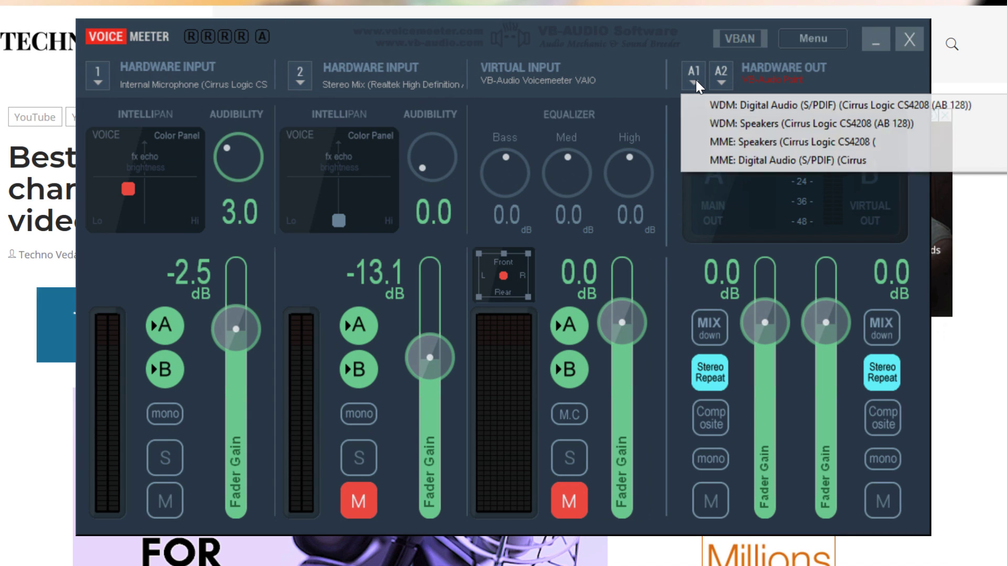
click(855, 106)
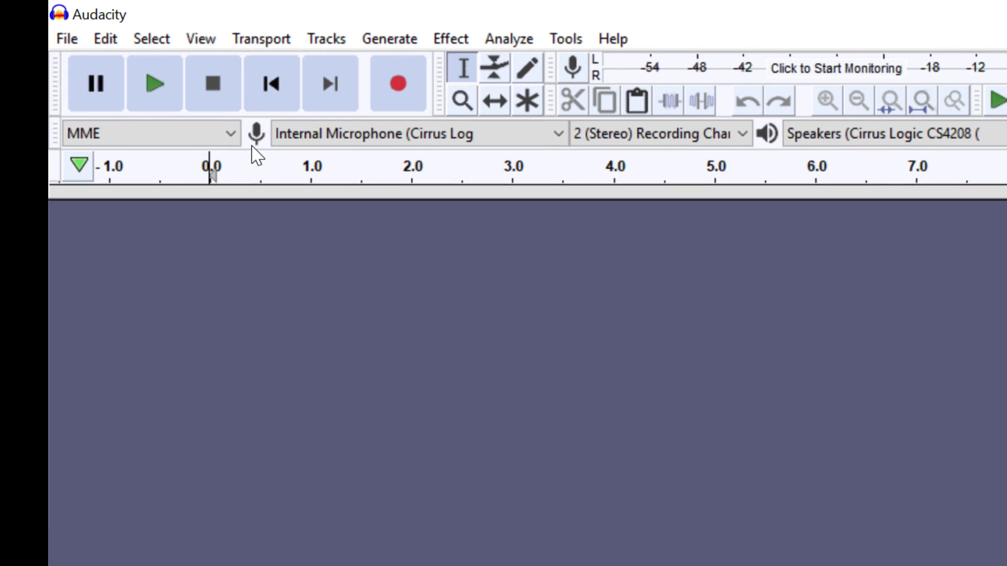
Review the available recording devices in Audacity and switch back to Voicemeeter.
click(342, 133)
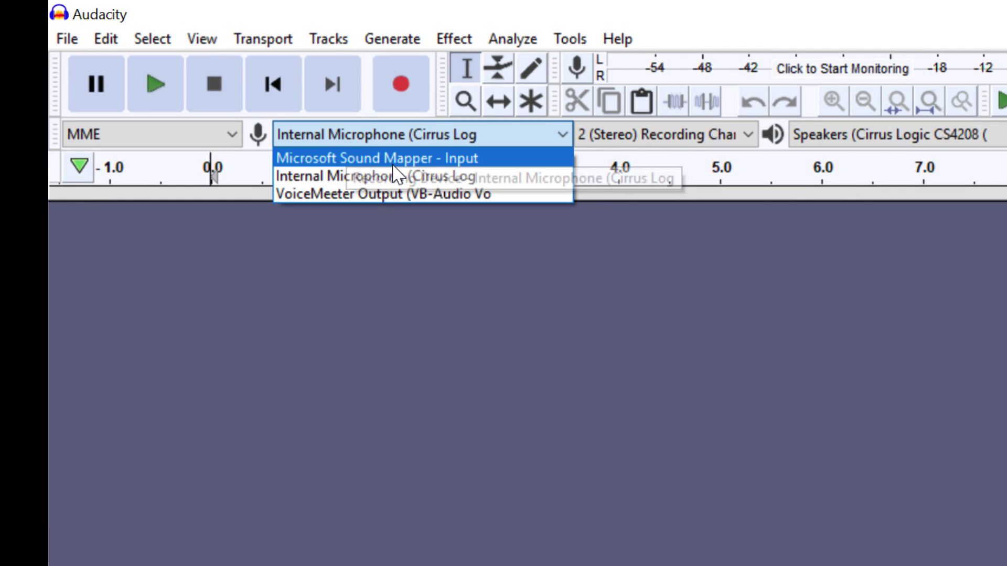
click(645, 401)
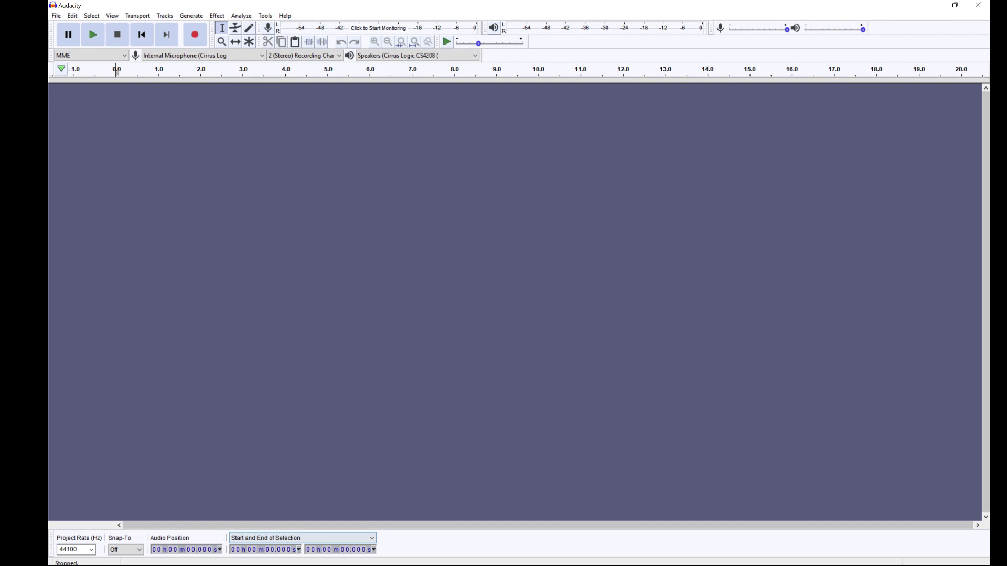
key(alt+Tab)
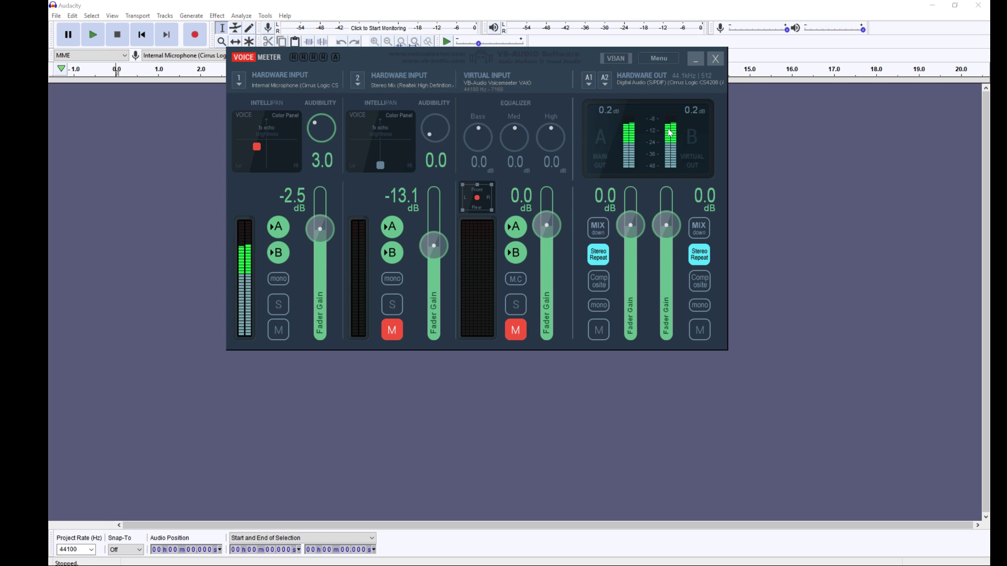
Open the Windows sound settings and check the Internal Microphone's level and boost among the recording devices.
key(alt+Tab)
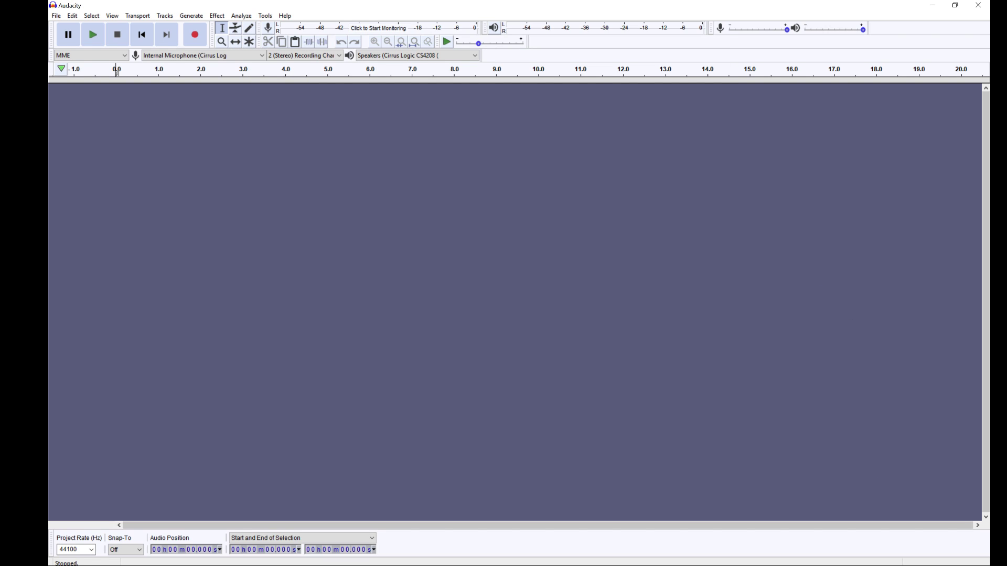
right_click(938, 565)
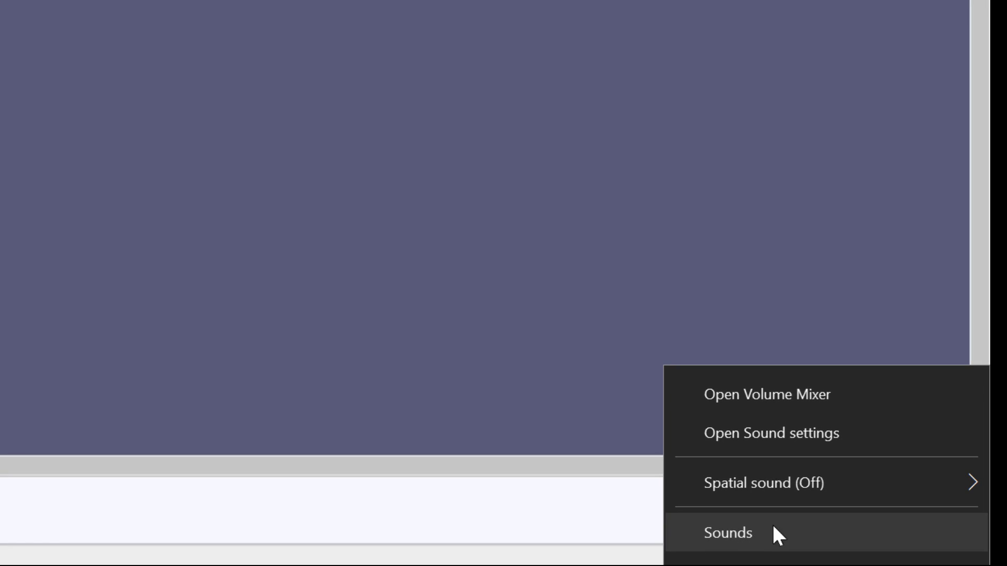
click(897, 554)
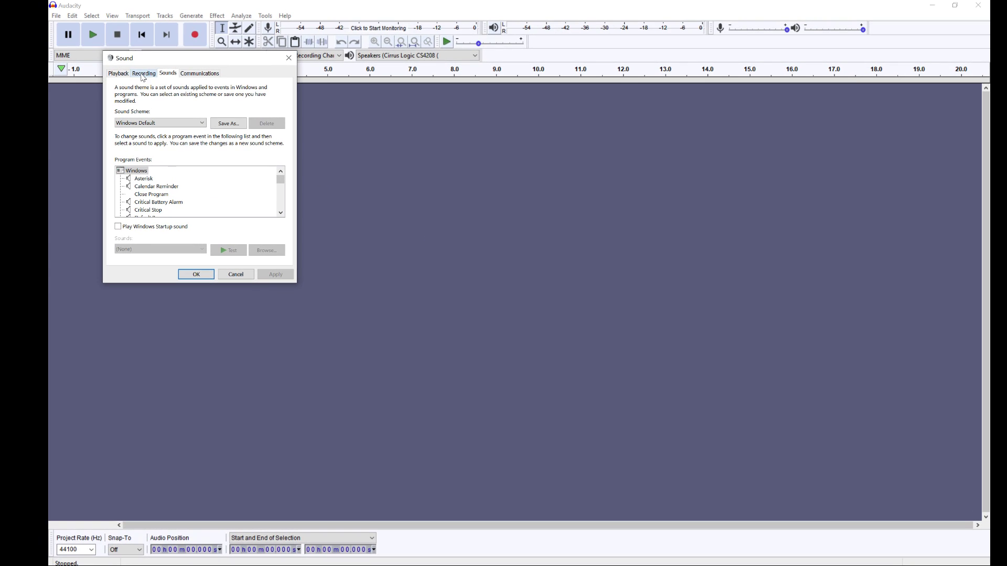
click(144, 70)
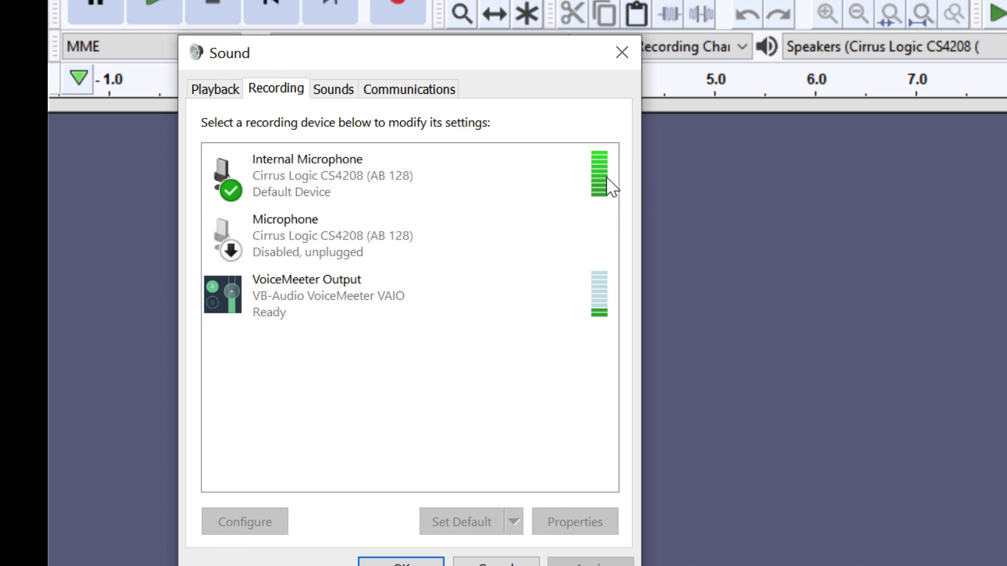
right_click(335, 173)
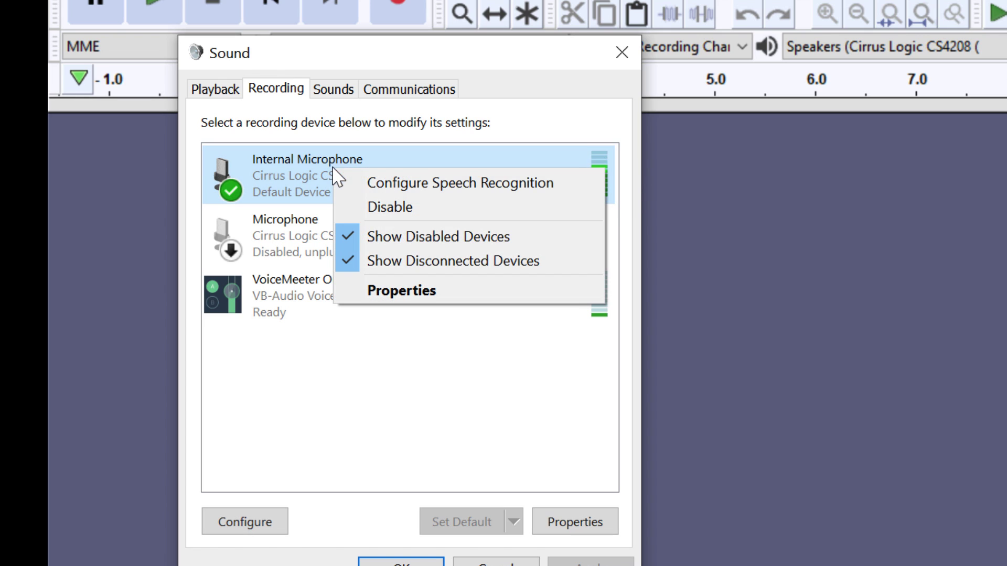
click(412, 293)
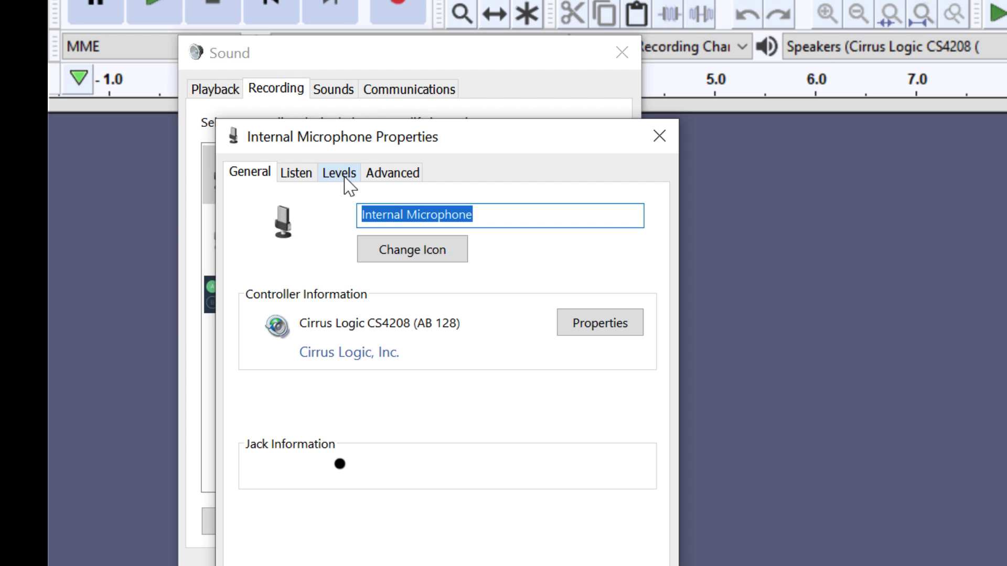
click(341, 174)
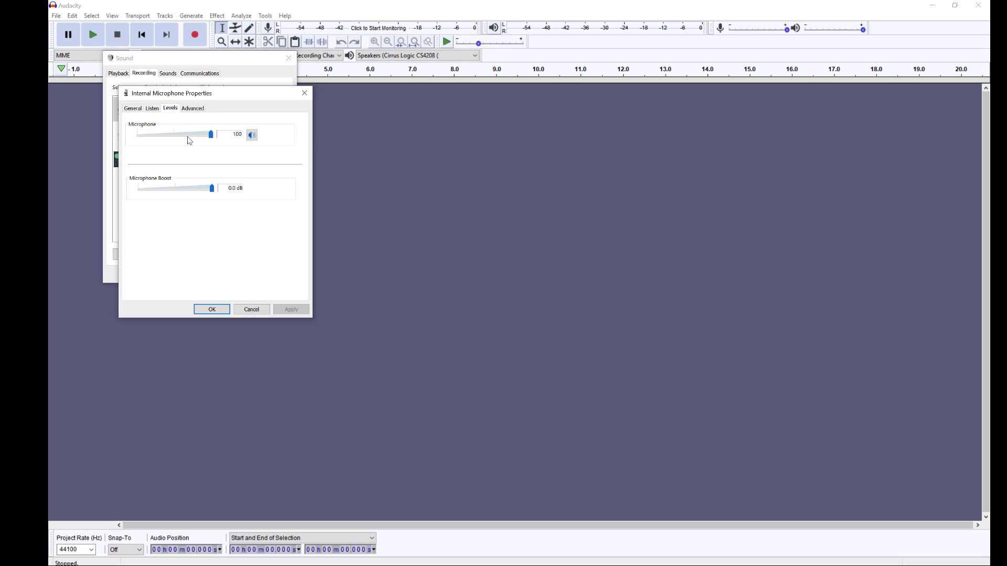
click(213, 313)
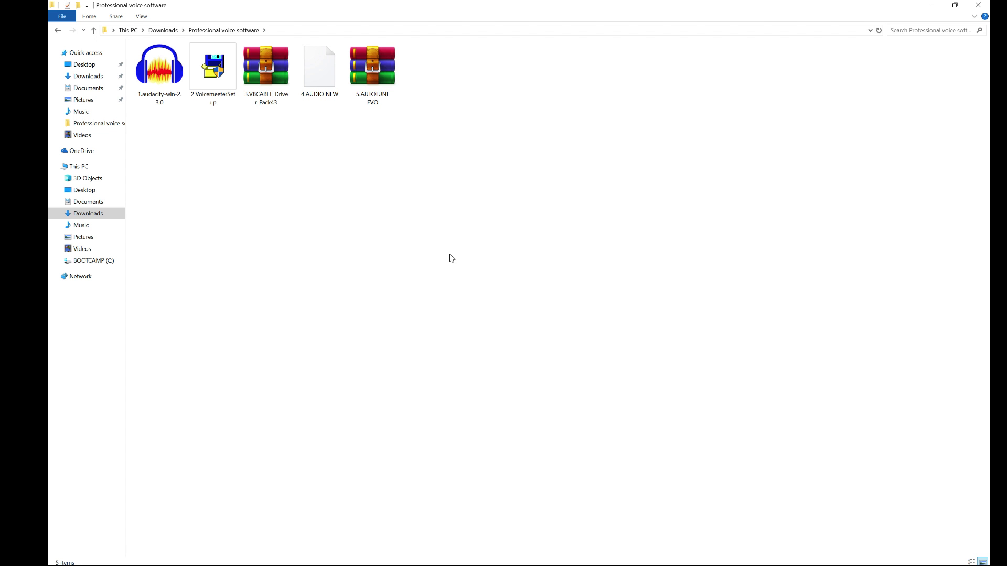
Install Antares Autotune Evo VST RTAS from the 5.AUTOTUNE EVO archive as a full installation, and return to Audacity.
double_click(381, 84)
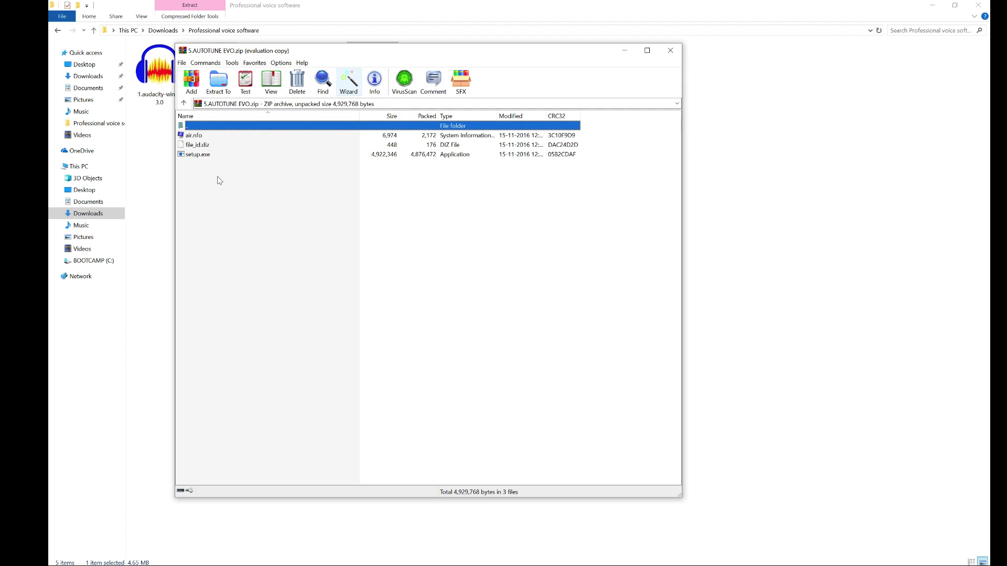
double_click(206, 155)
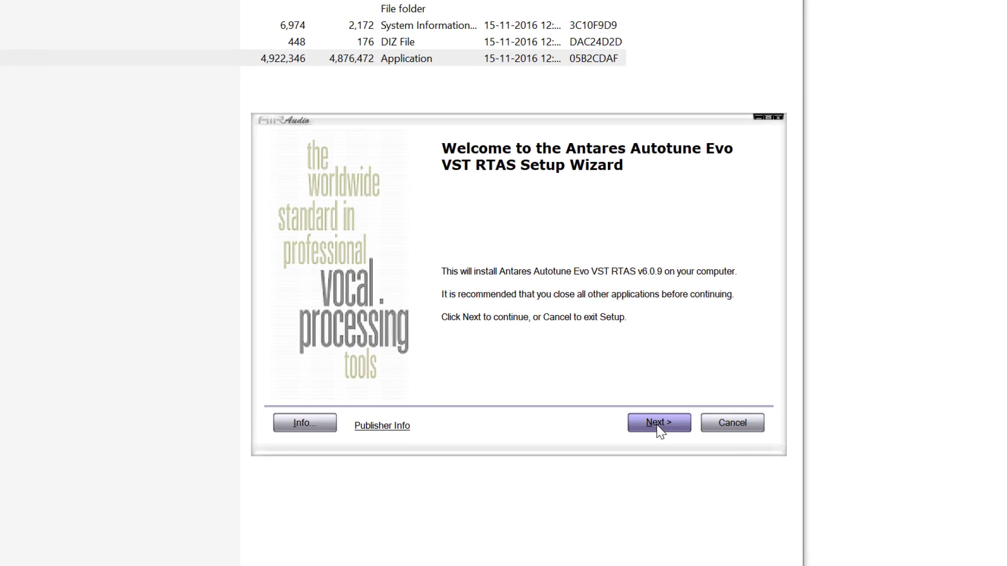
click(598, 362)
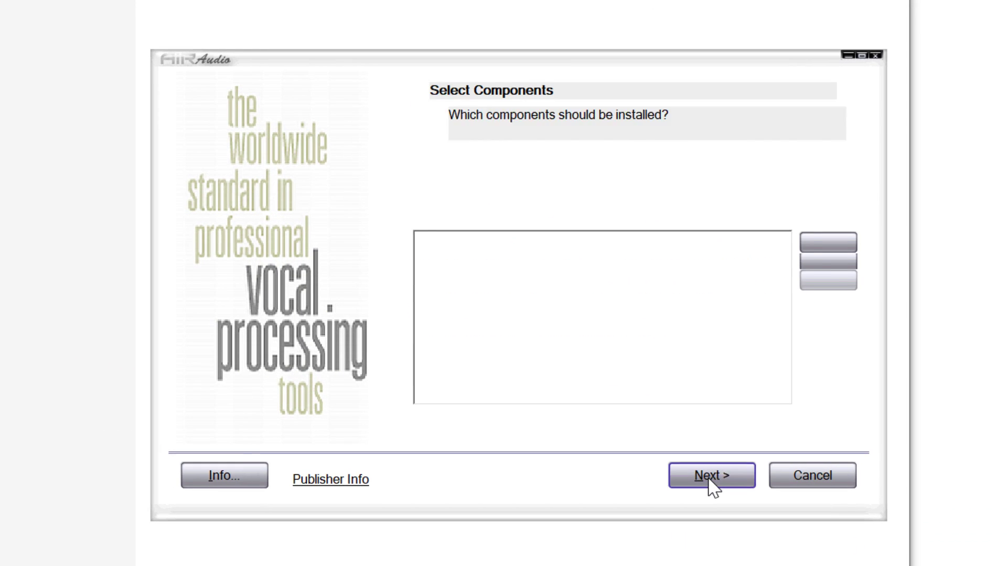
click(720, 486)
click(719, 487)
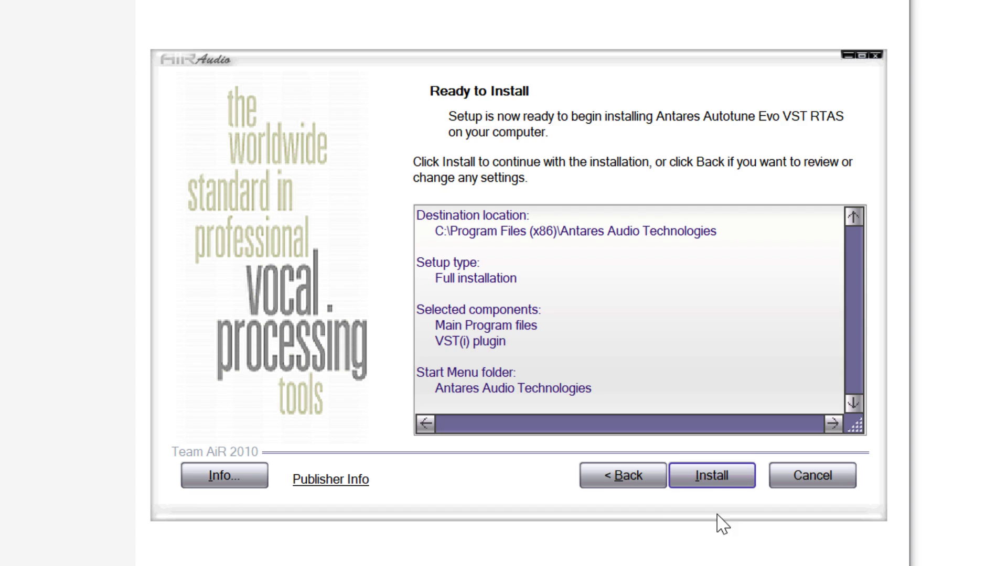
click(719, 480)
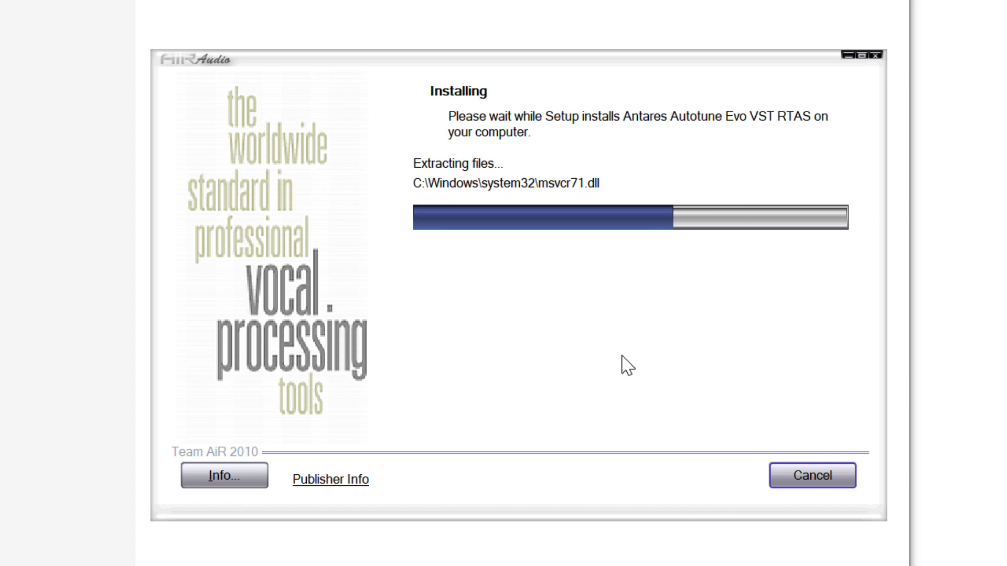
click(729, 478)
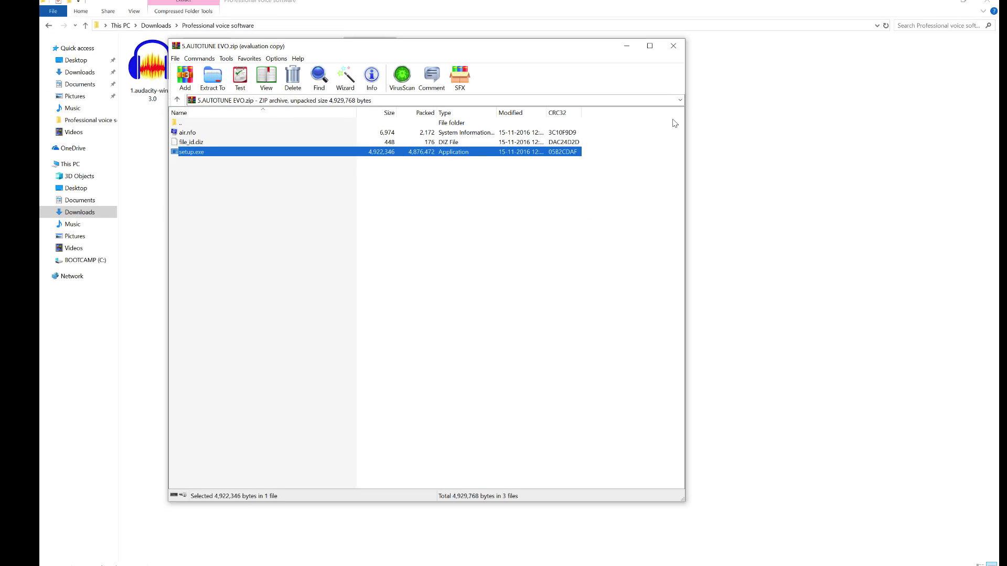
click(670, 51)
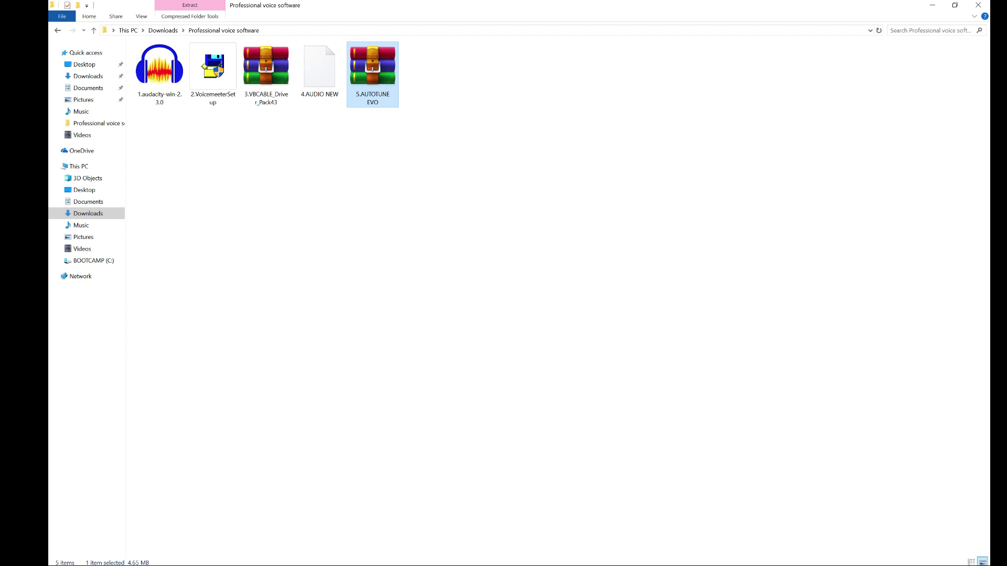
click(978, 6)
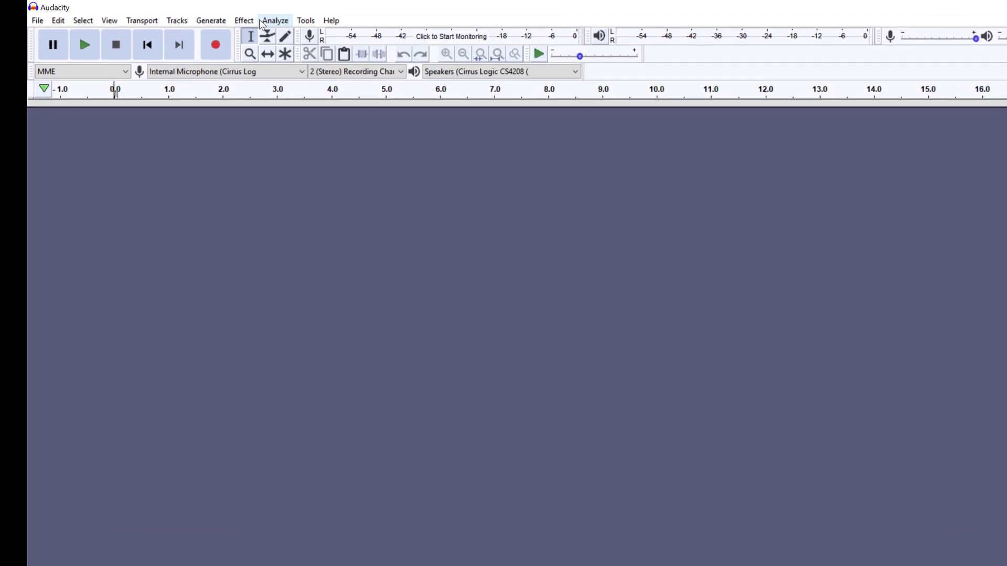
Enable the Auto-Tune_Evo_VST plug-in among Audacity's effects.
click(218, 13)
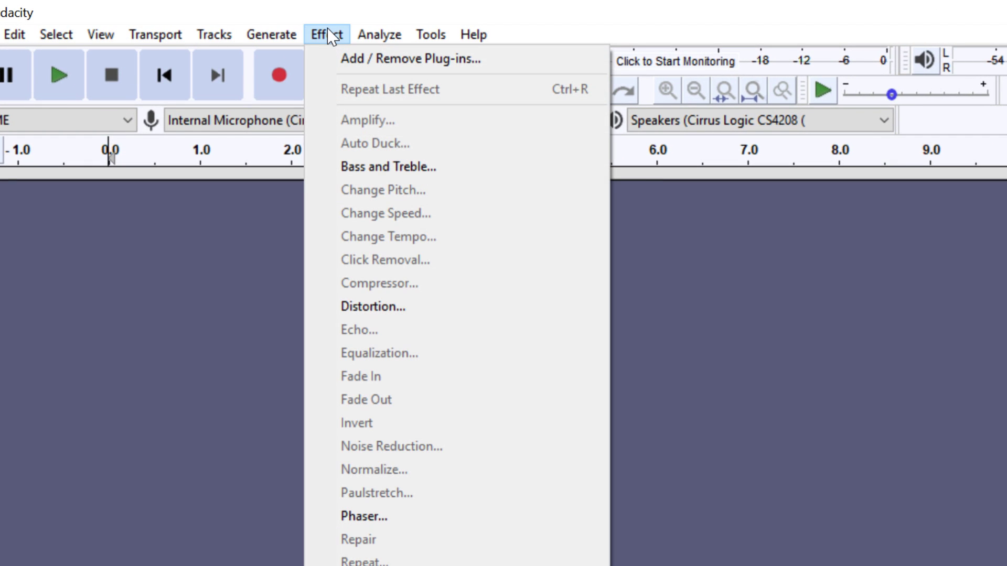
click(509, 68)
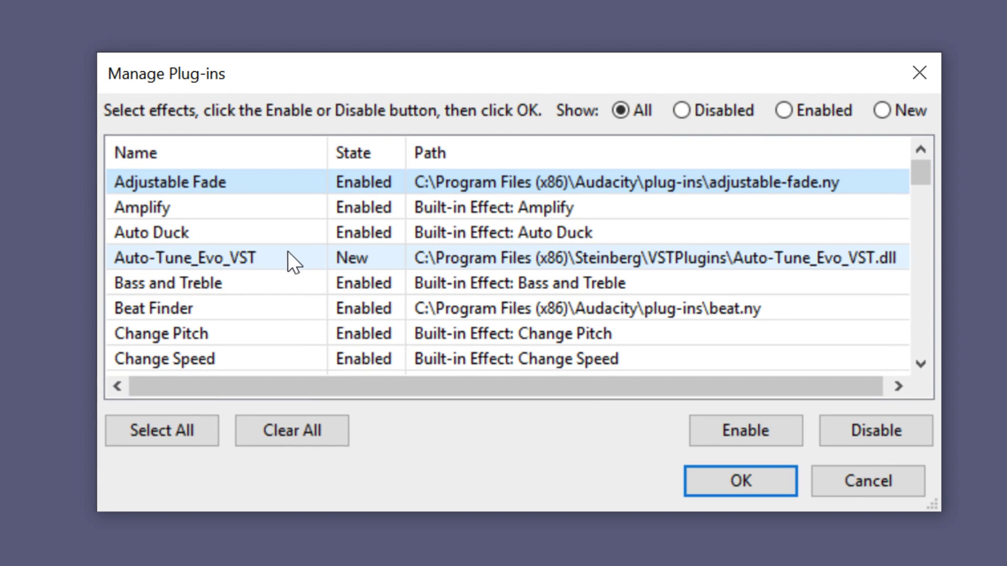
click(282, 256)
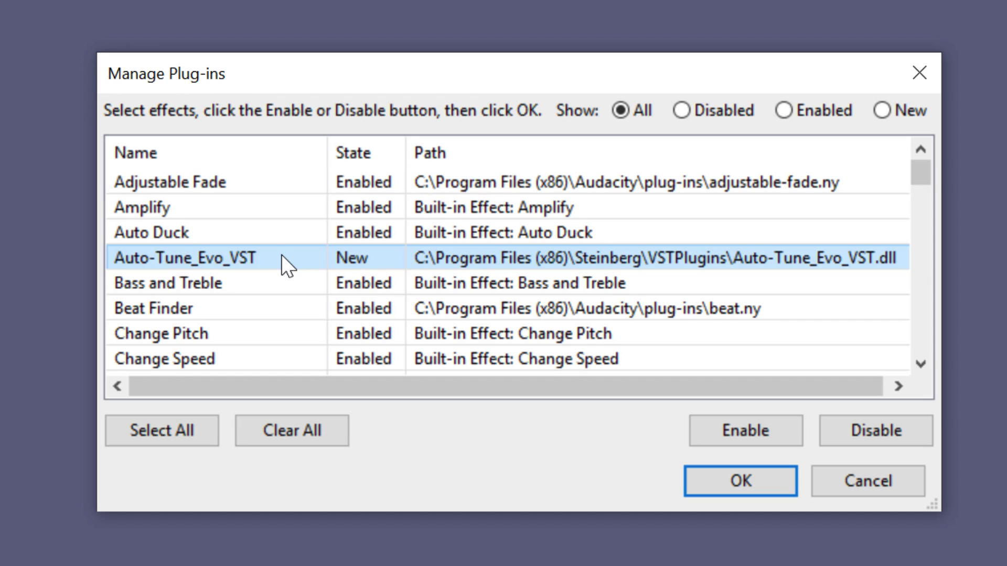
click(734, 424)
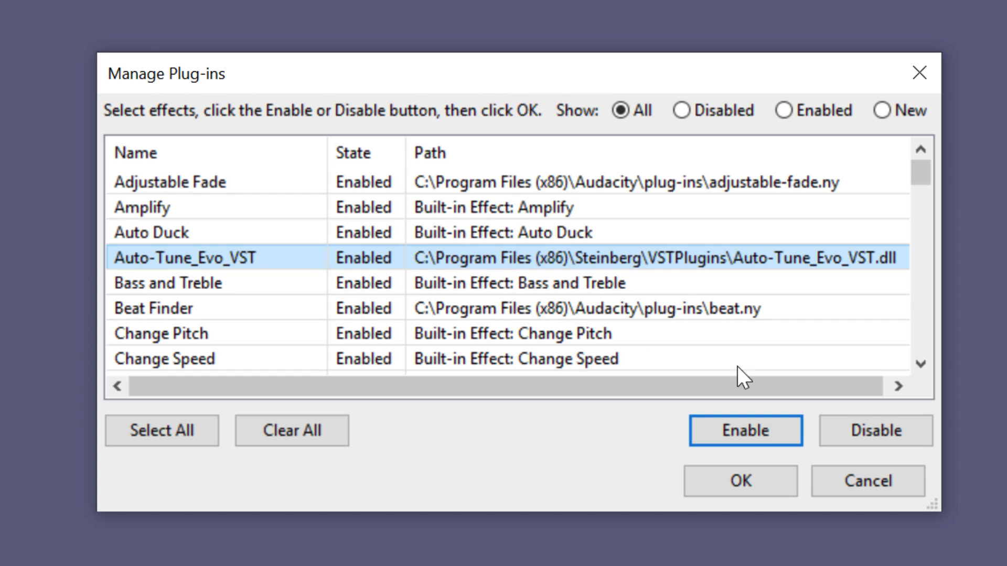
click(745, 483)
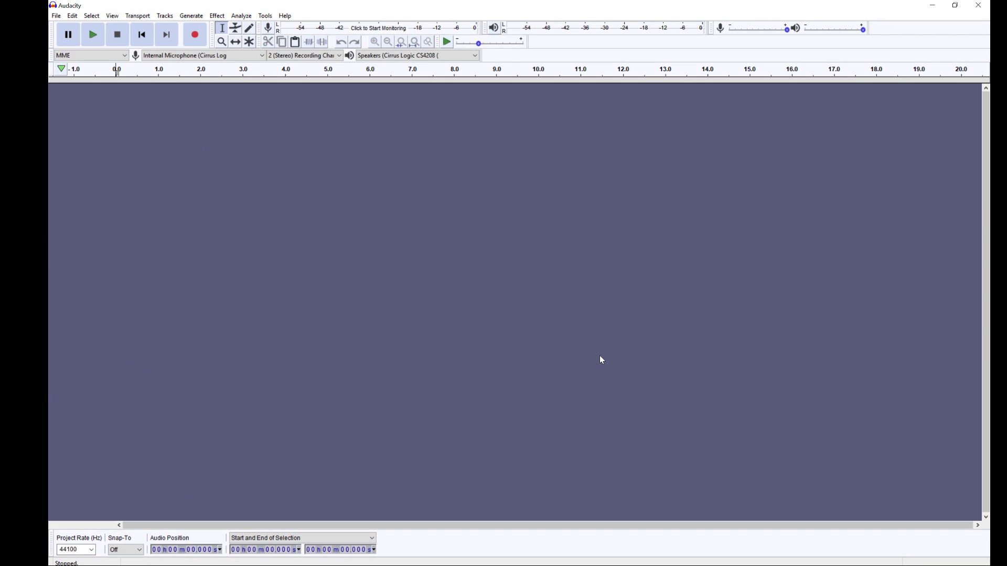
Record a voice sample of about 12.7 seconds from the internal microphone and play back its beginning.
click(197, 35)
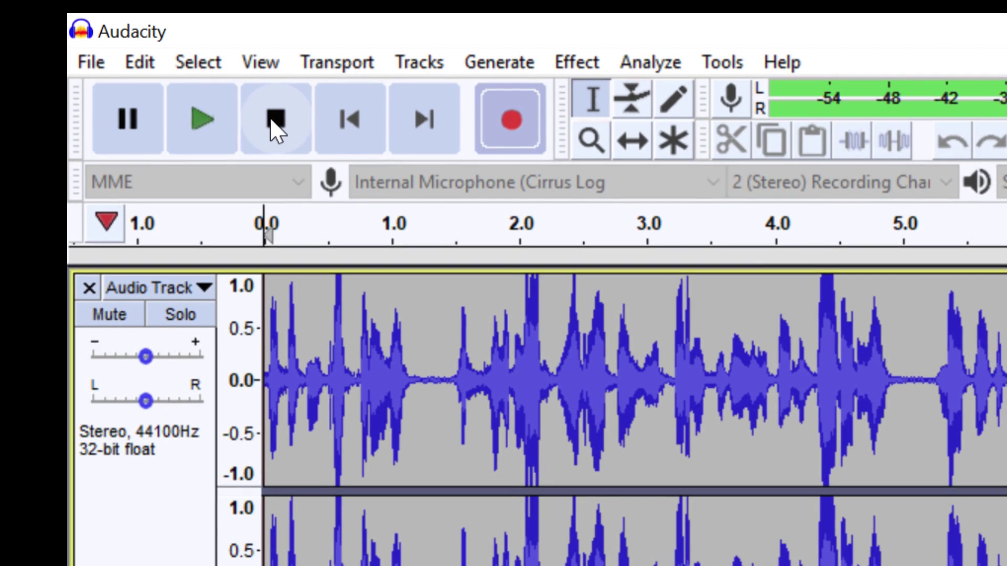
click(119, 38)
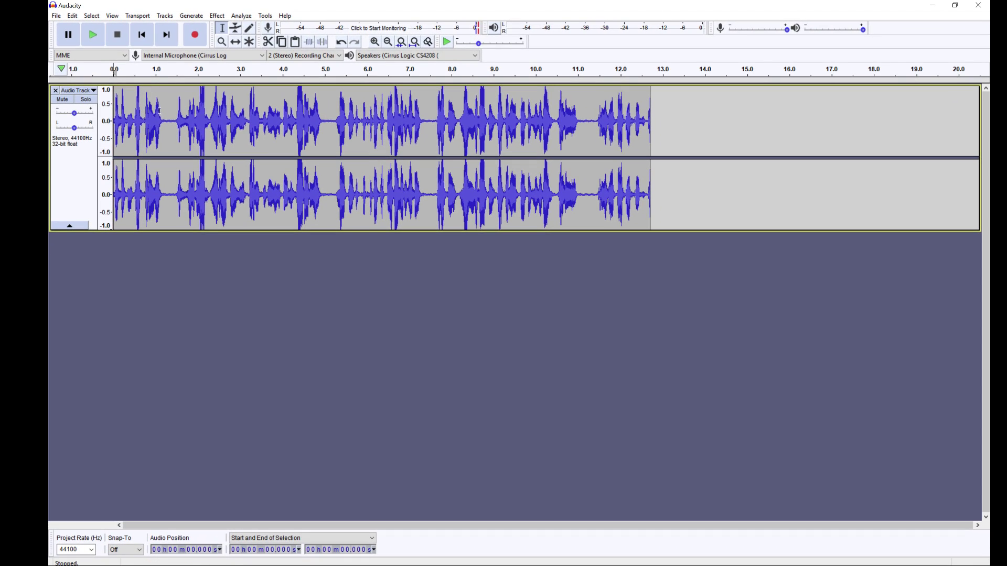
click(95, 42)
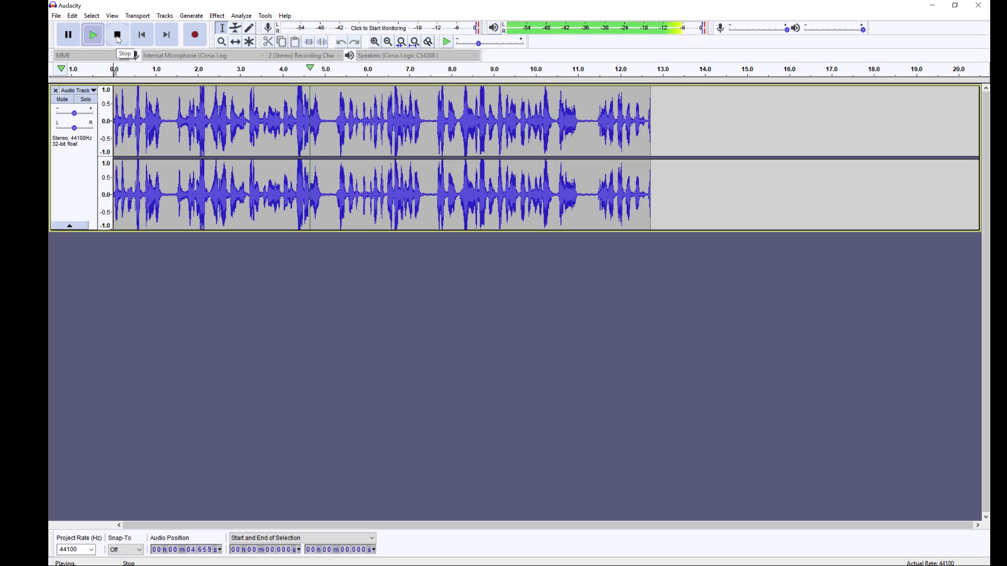
click(119, 37)
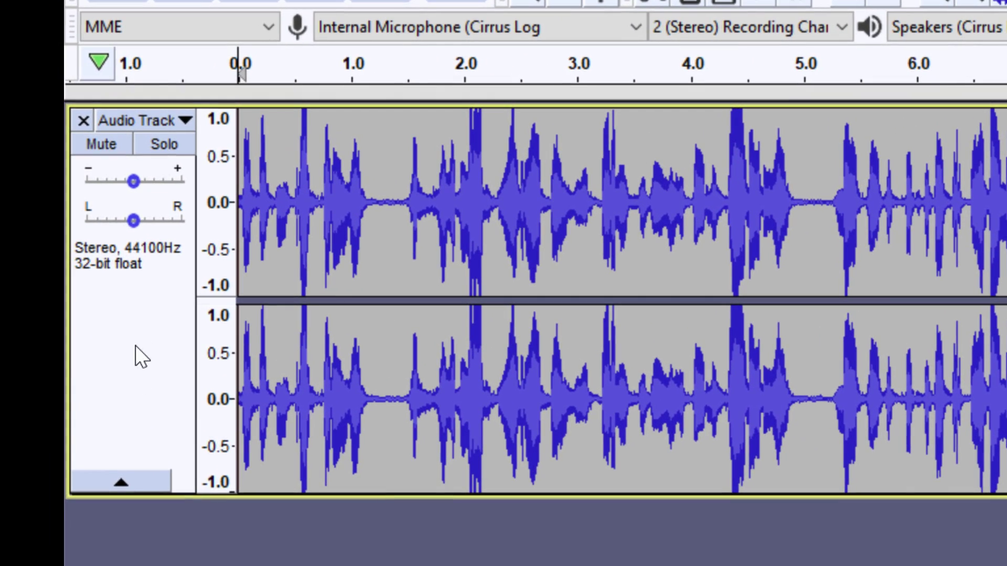
Select the whole recorded track and apply the Auto-Tune Evo VST effect with its default Soprano input type and Chromatic scale.
click(135, 371)
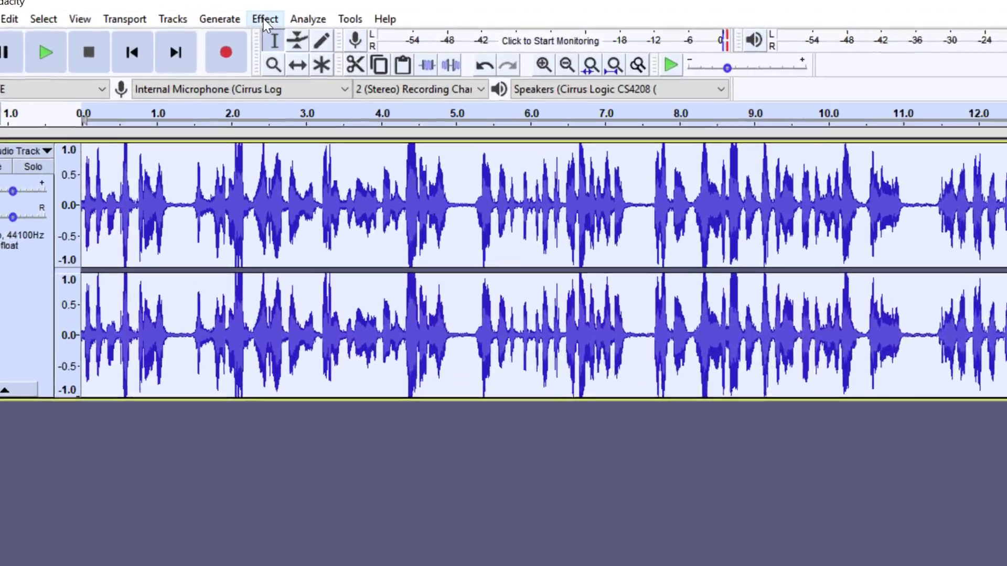
click(233, 15)
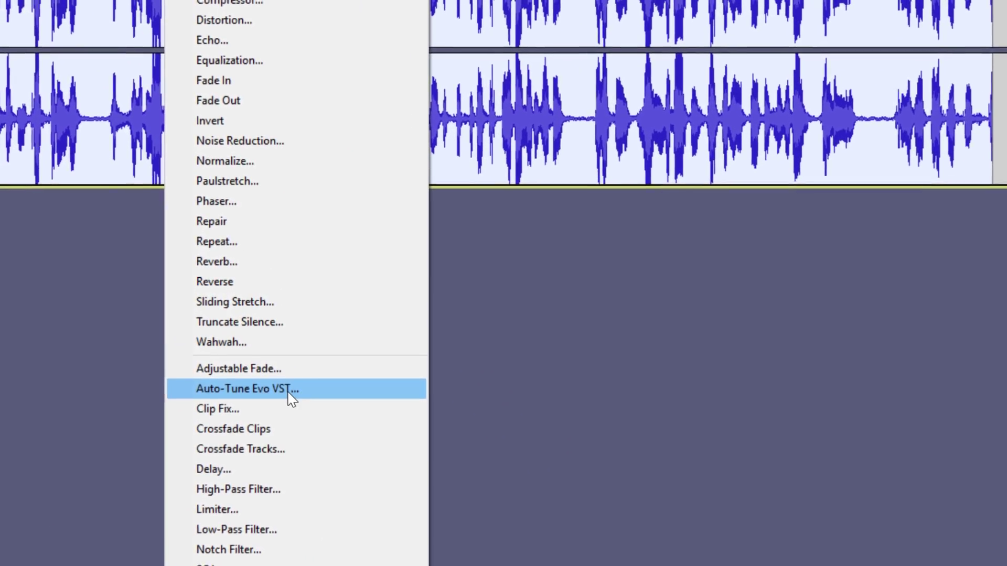
click(251, 348)
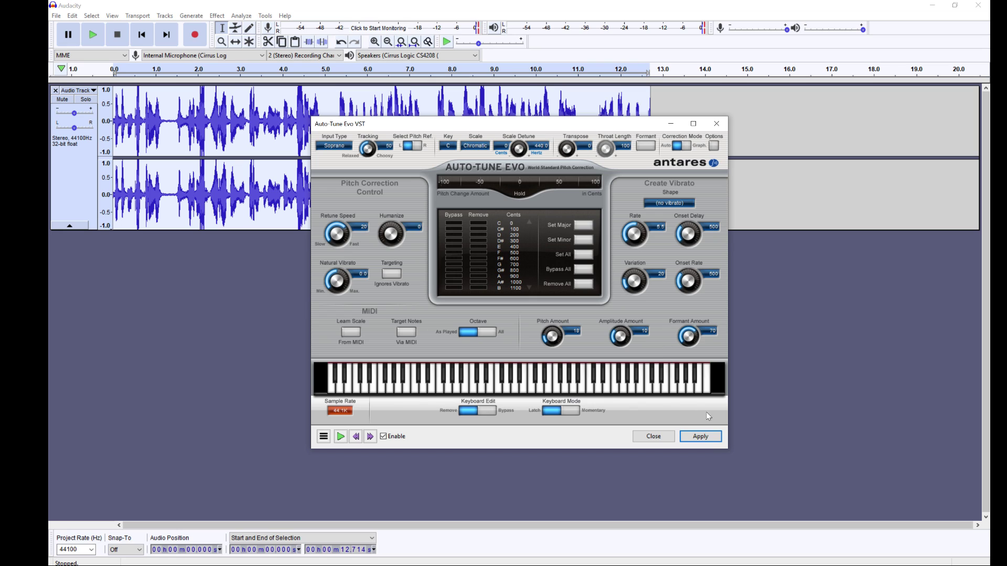
click(700, 437)
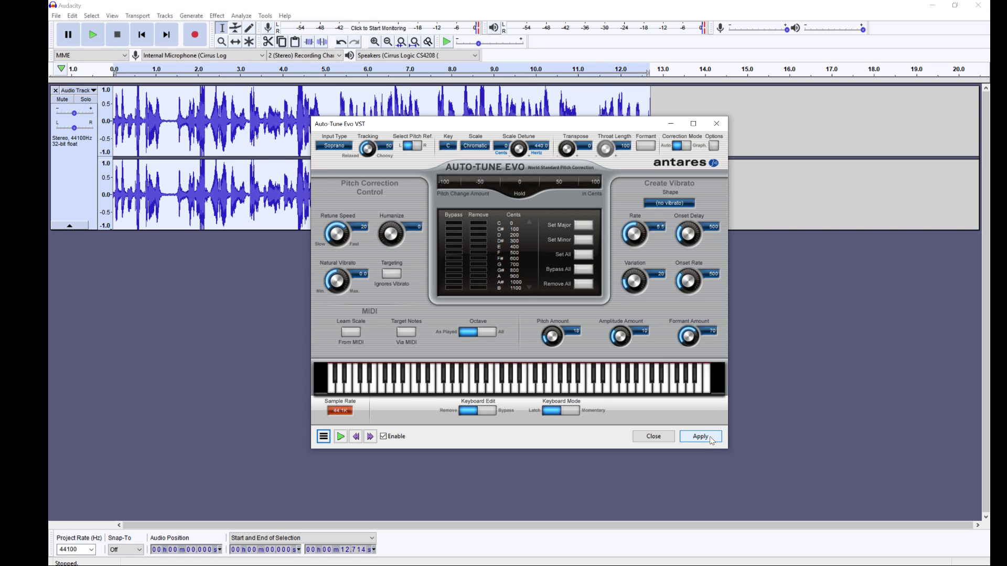
click(716, 123)
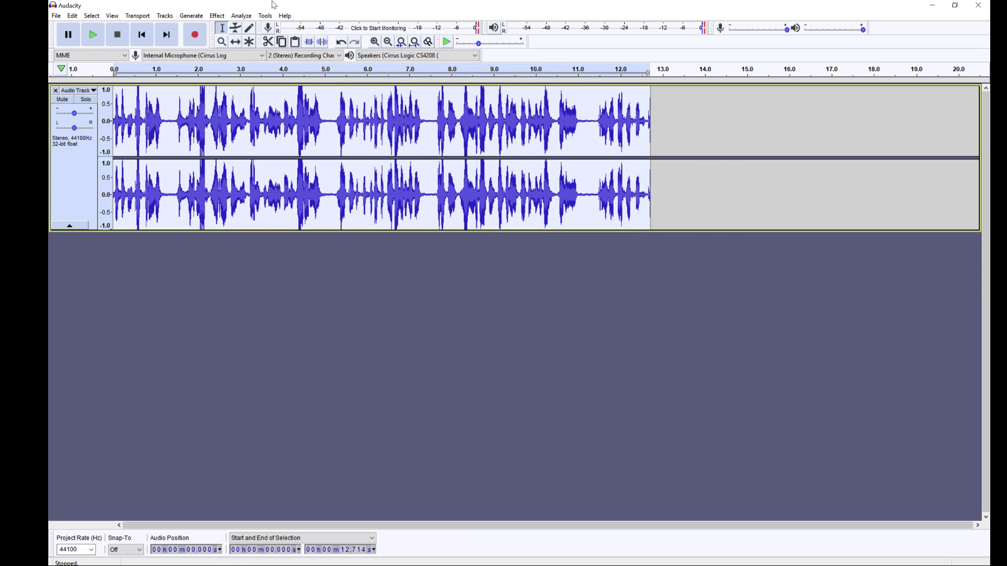
Normalize the selected recording to a peak amplitude of -1.0 dB with DC offset removal.
click(216, 17)
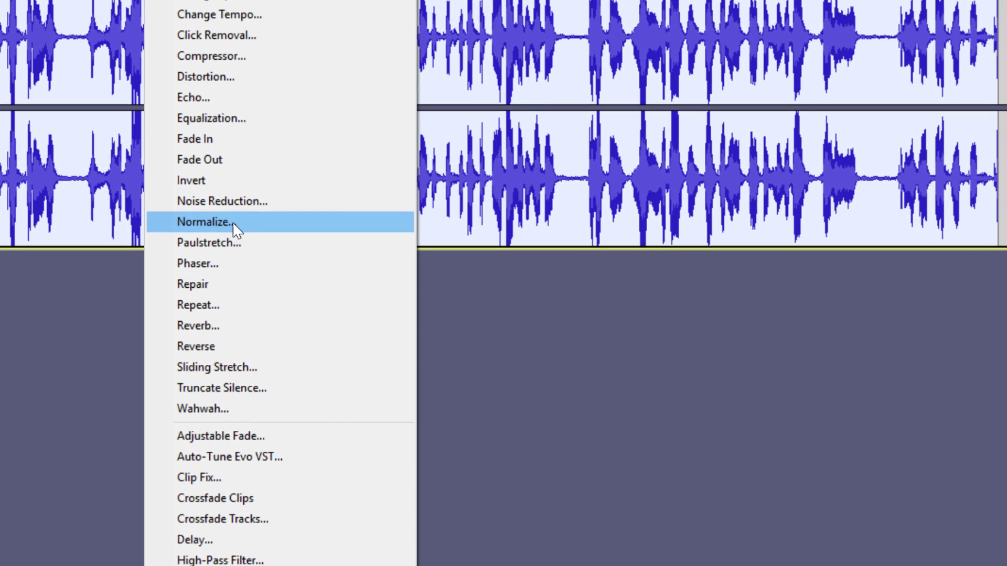
click(243, 222)
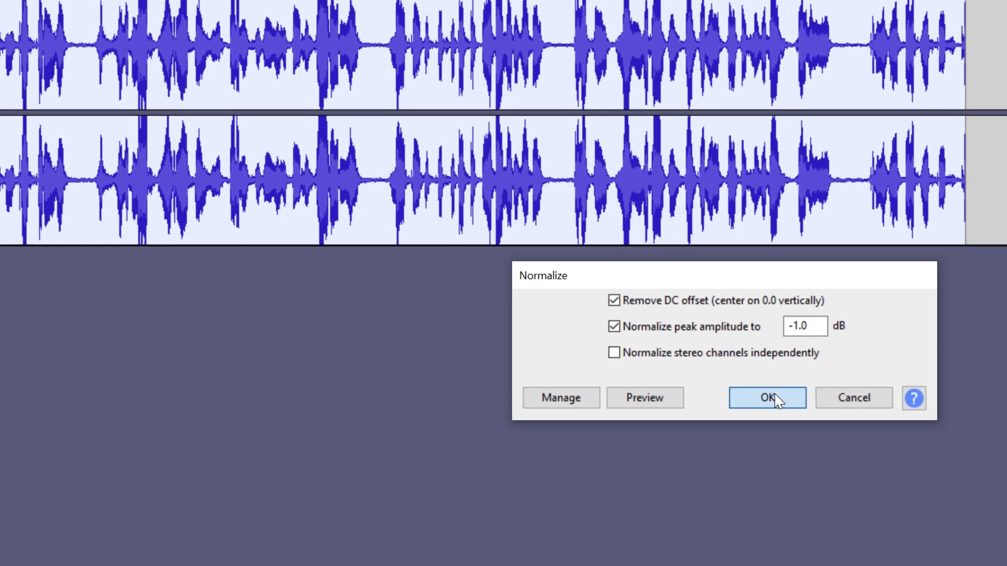
click(799, 410)
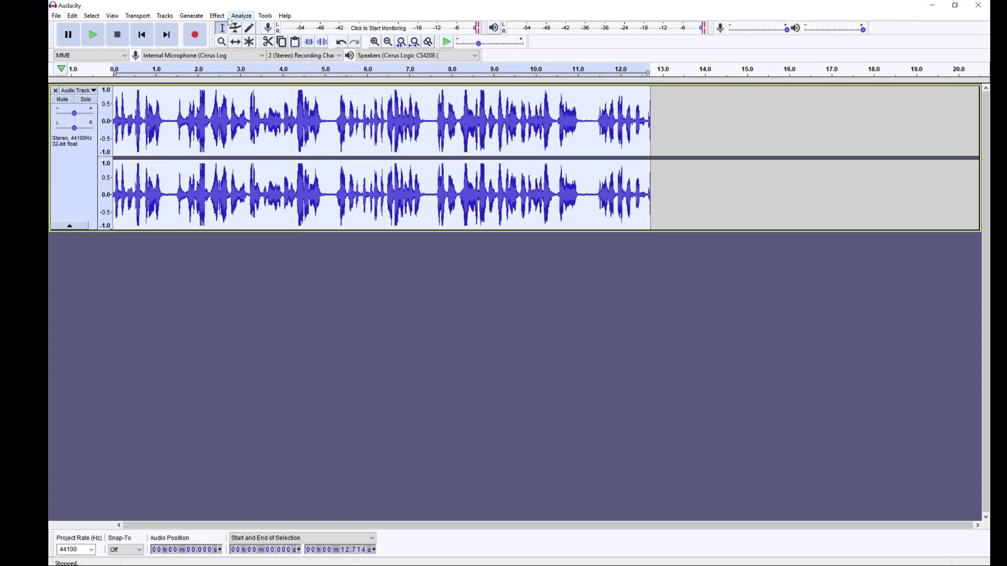
Apply the Compressor with a -12 dB threshold, -40 dB noise floor, 2:1 ratio, 0.20 s attack, 1.0 s release and make-up gain.
click(217, 16)
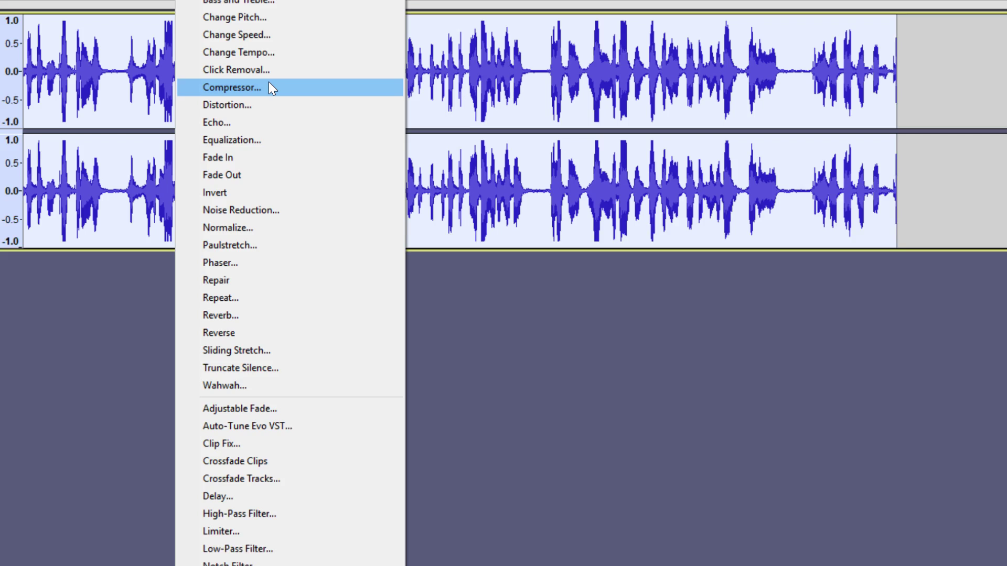
click(241, 131)
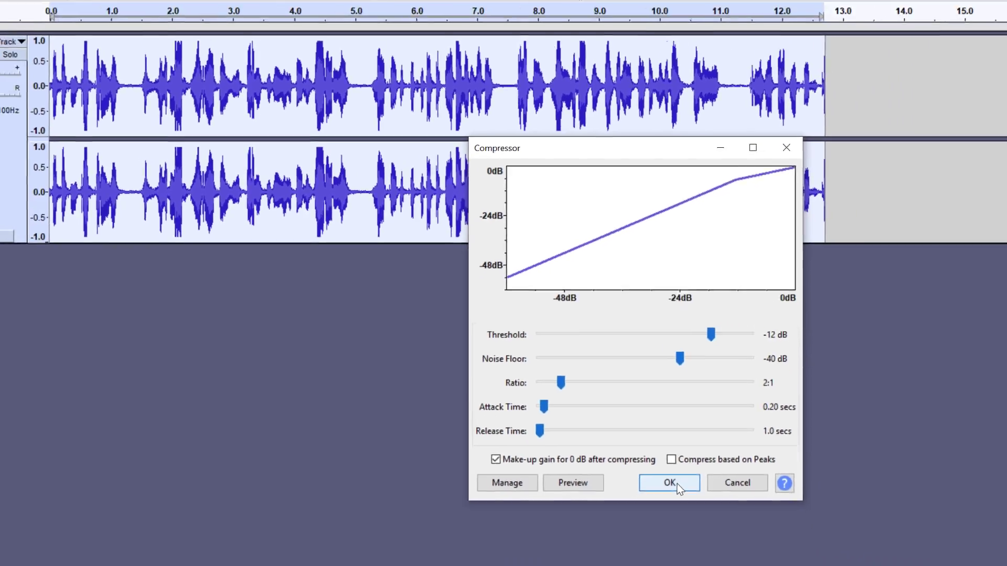
click(756, 542)
Apply Equalization to the selected recording with the Bass Boost curve.
click(216, 15)
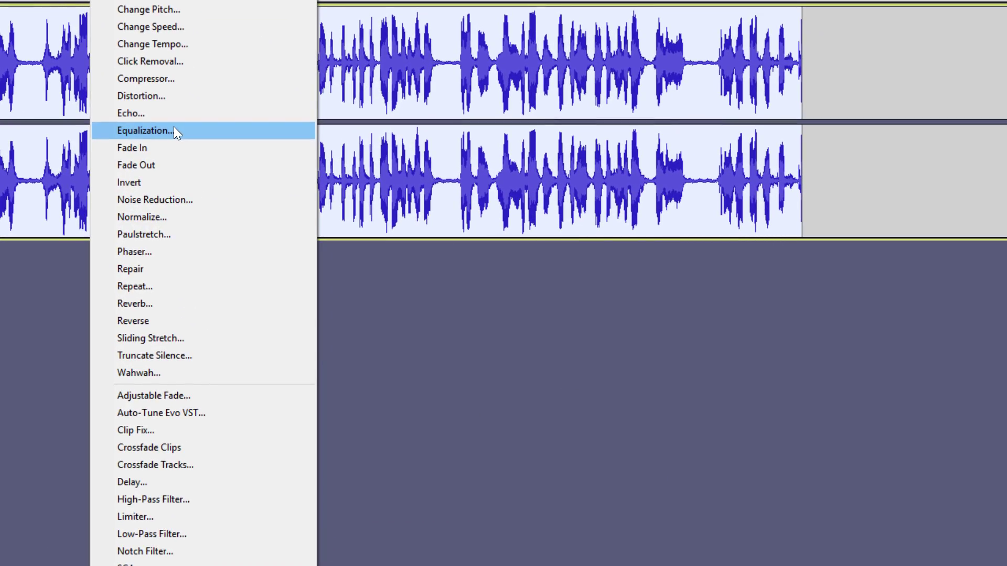
click(174, 131)
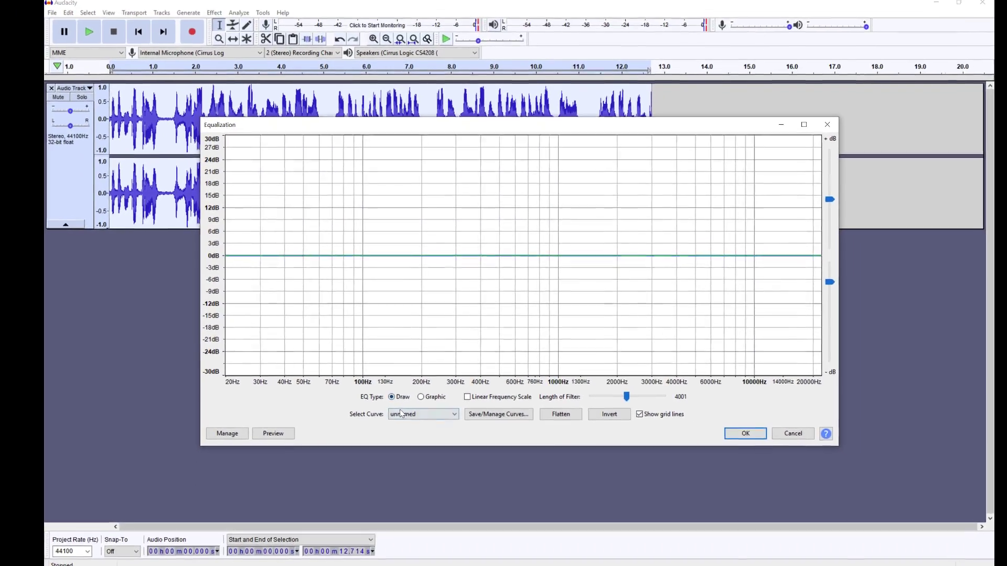
click(414, 413)
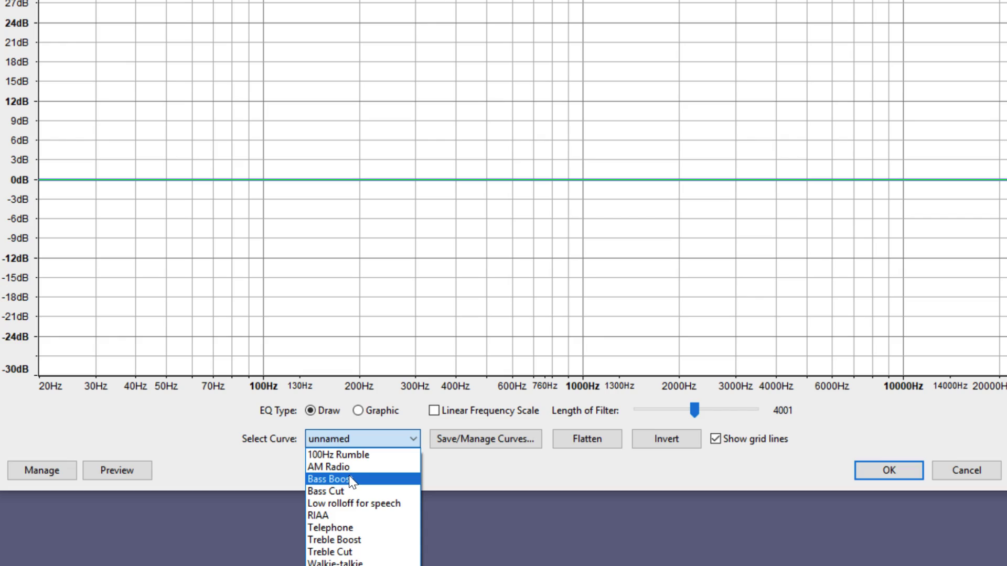
click(350, 480)
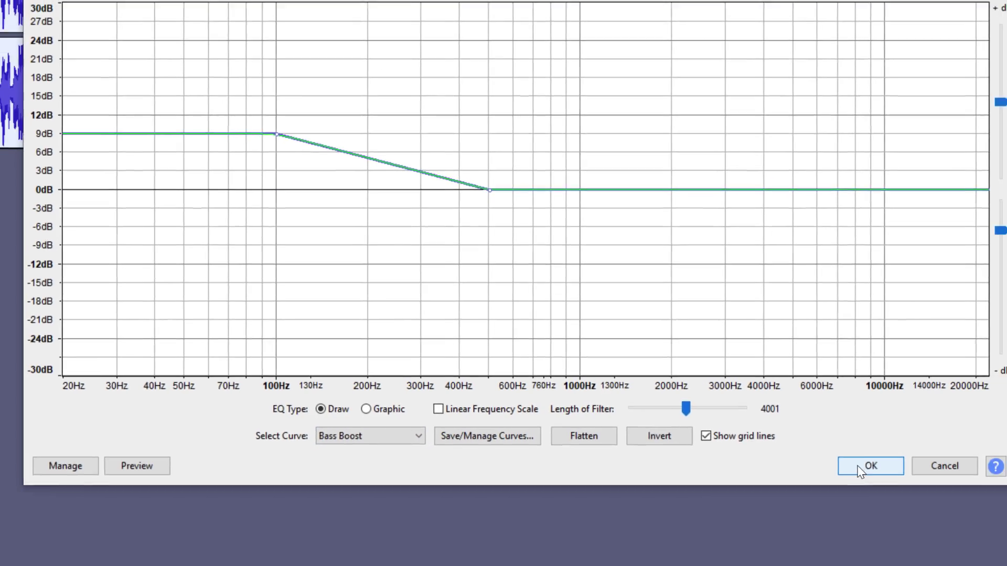
click(889, 470)
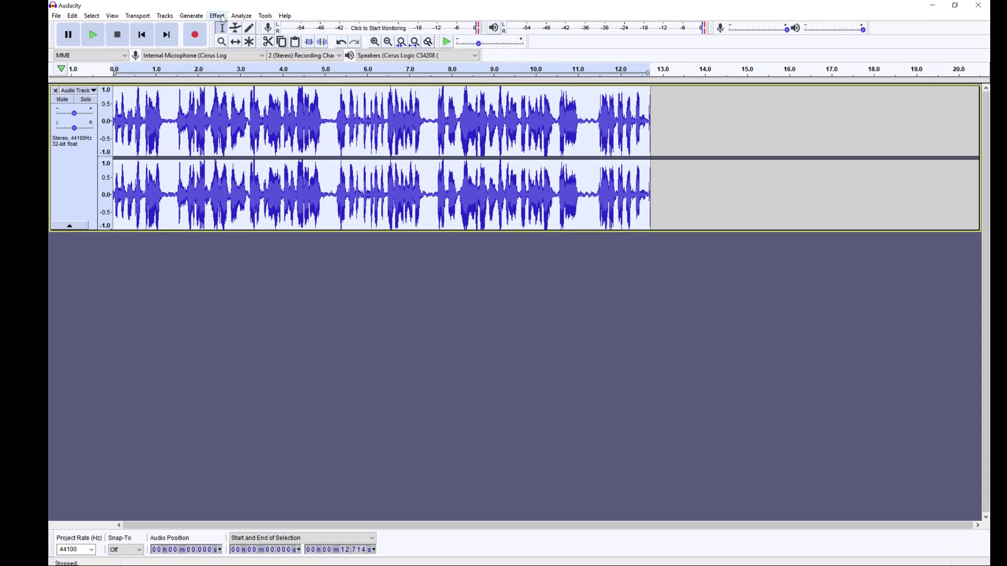
Apply a second Equalization with a treble-boost curve that rises above 4000 Hz to about 9 dB.
click(220, 16)
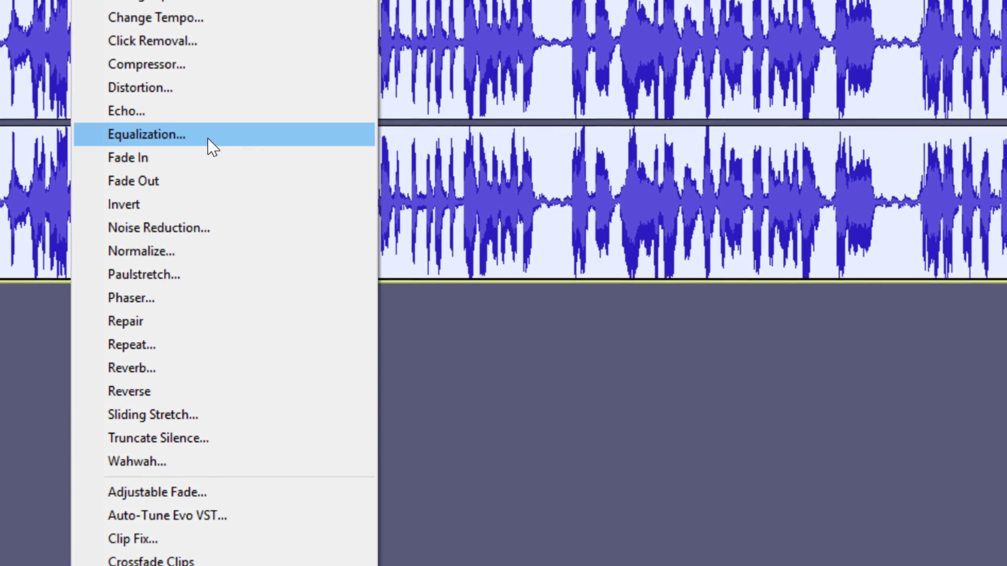
click(230, 157)
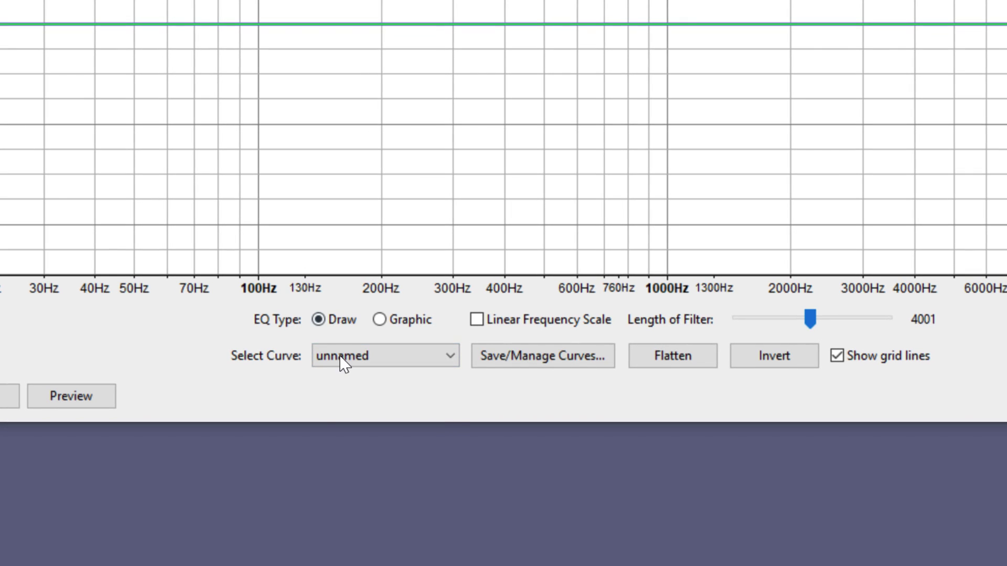
click(344, 360)
click(391, 482)
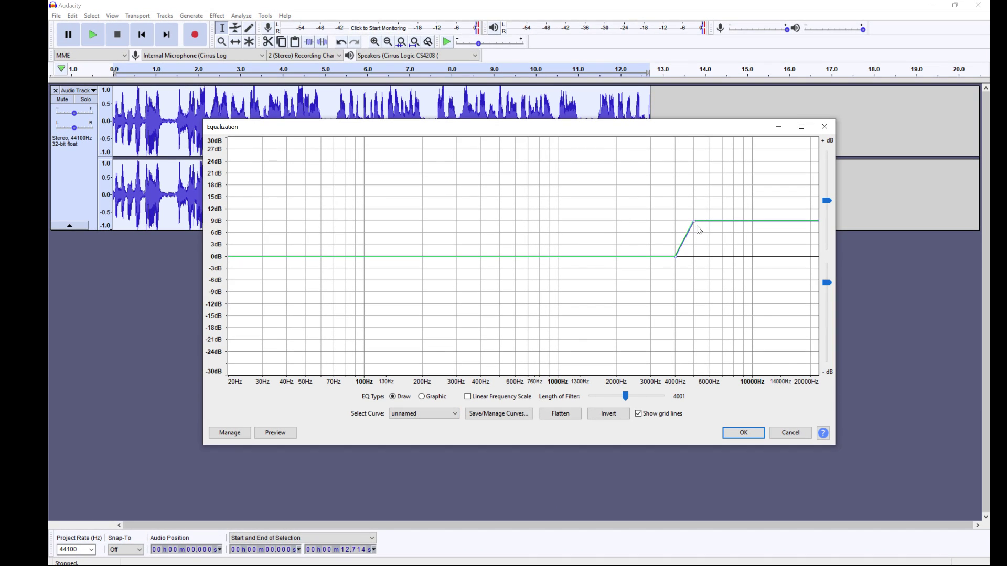
drag(699, 230, 708, 241)
click(742, 433)
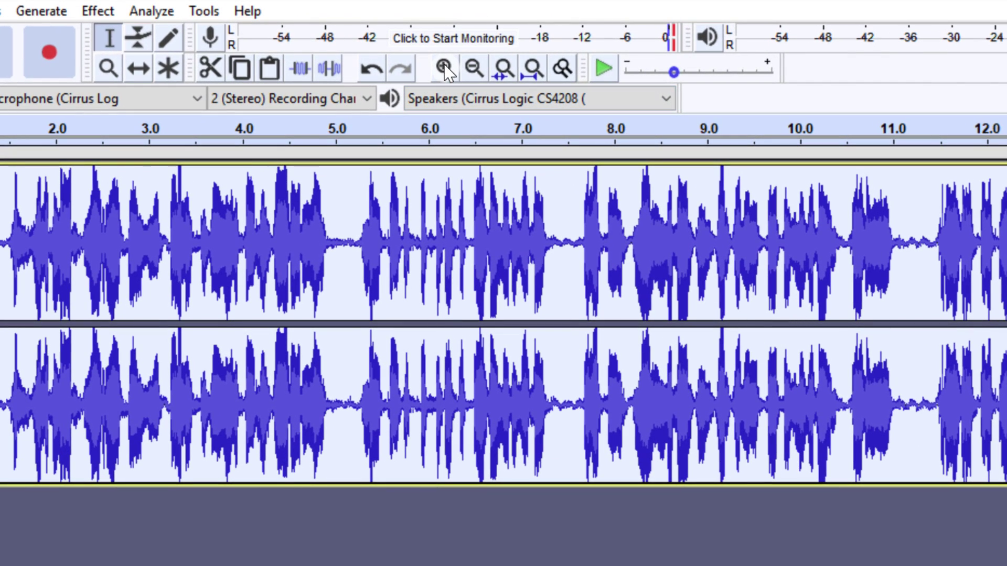
Select the quiet gap from about 4.94 to 5.25 seconds and capture it as the noise profile for Noise Reduction.
click(439, 68)
click(439, 67)
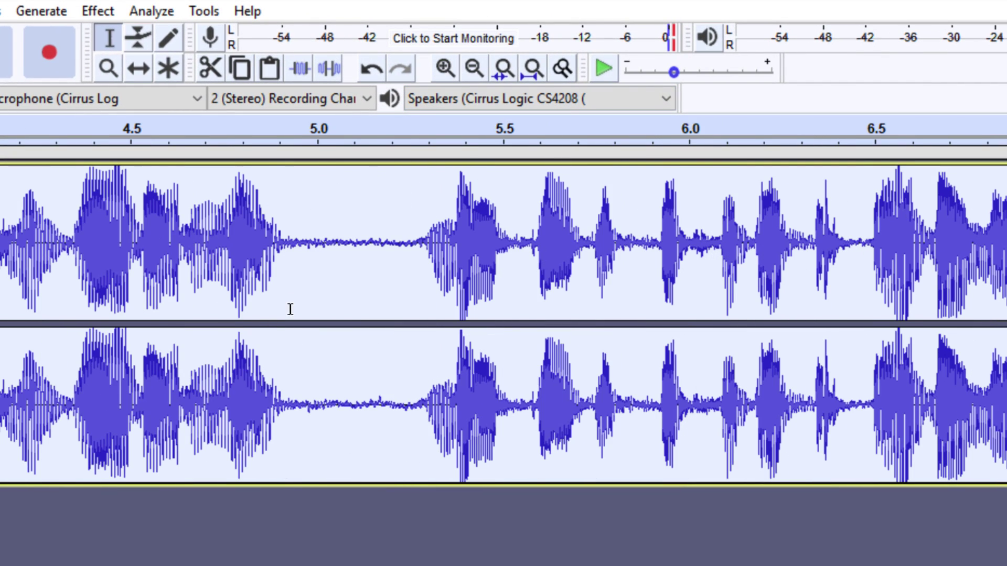
drag(293, 307, 407, 315)
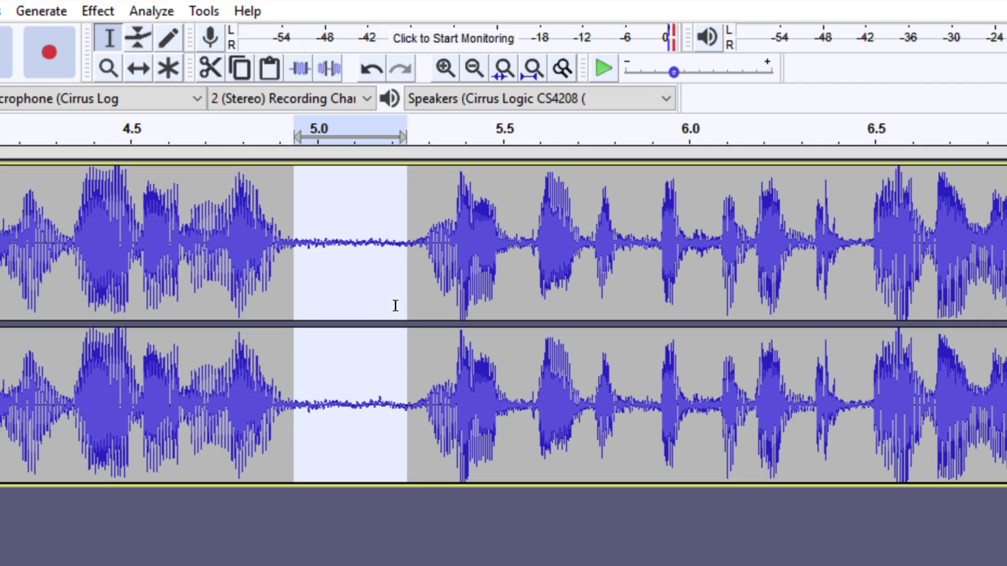
click(98, 11)
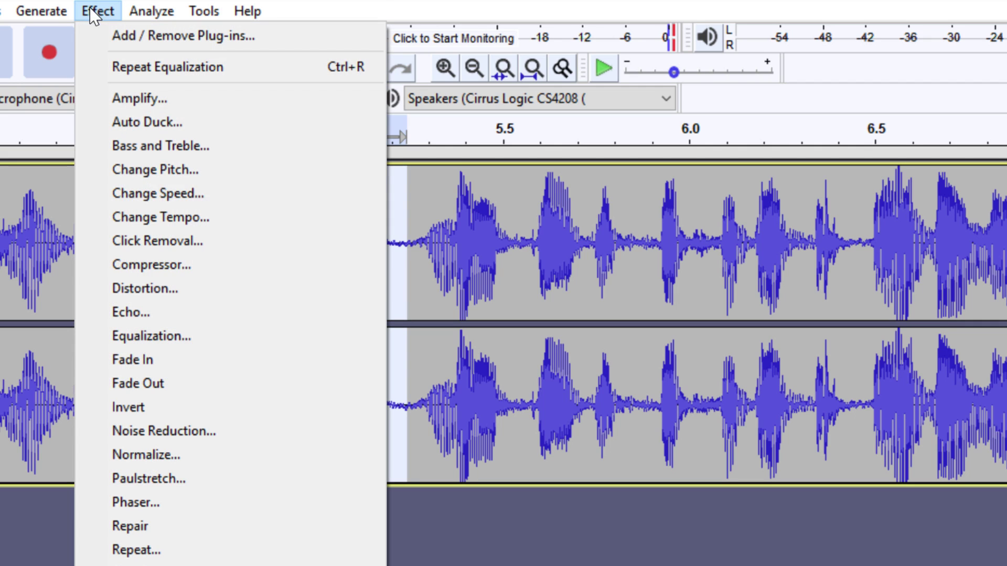
click(219, 431)
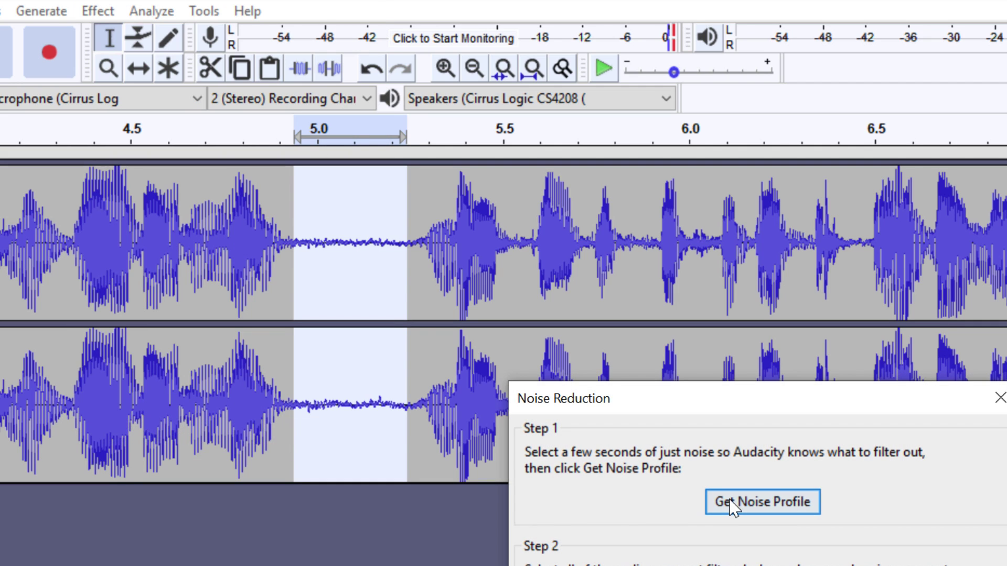
click(767, 505)
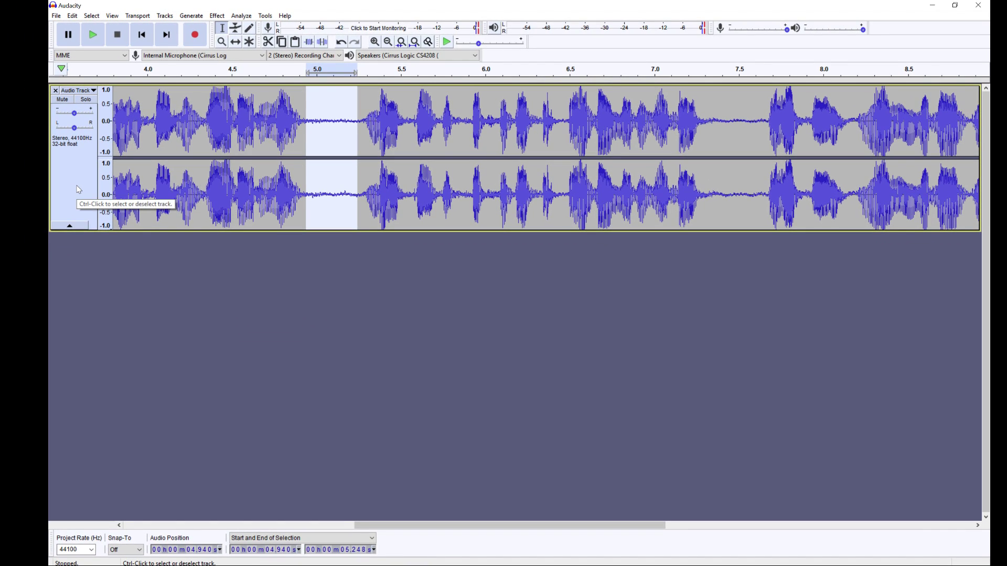
Apply Noise Reduction to the whole track with 12 dB reduction, sensitivity 6.00 and frequency smoothing of 3 bands.
click(79, 189)
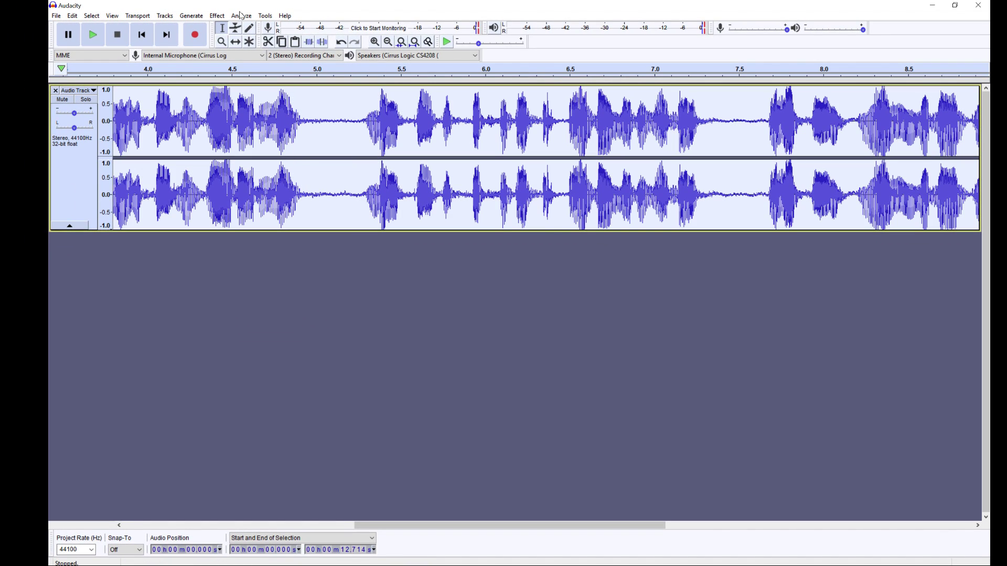
click(217, 15)
click(251, 211)
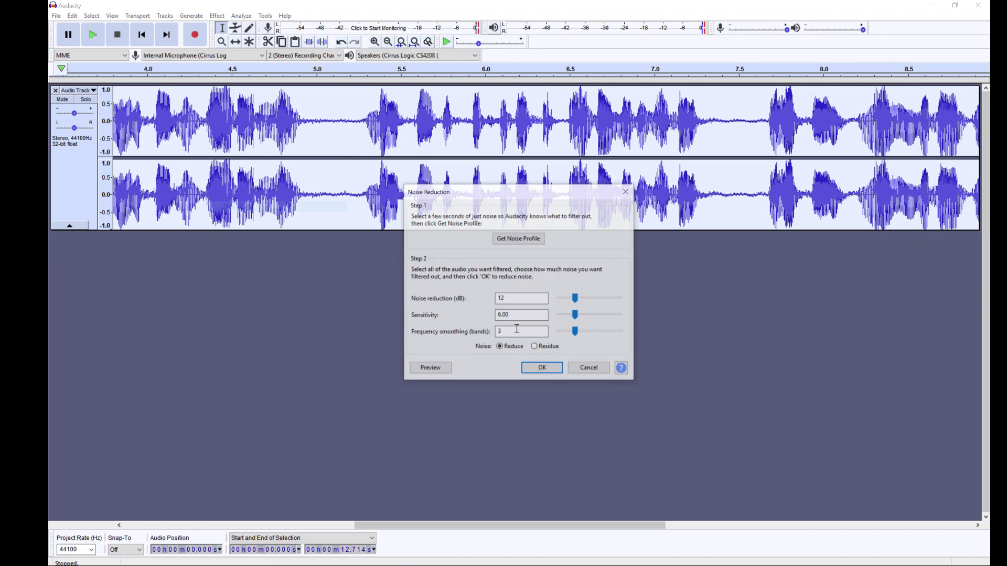
click(543, 369)
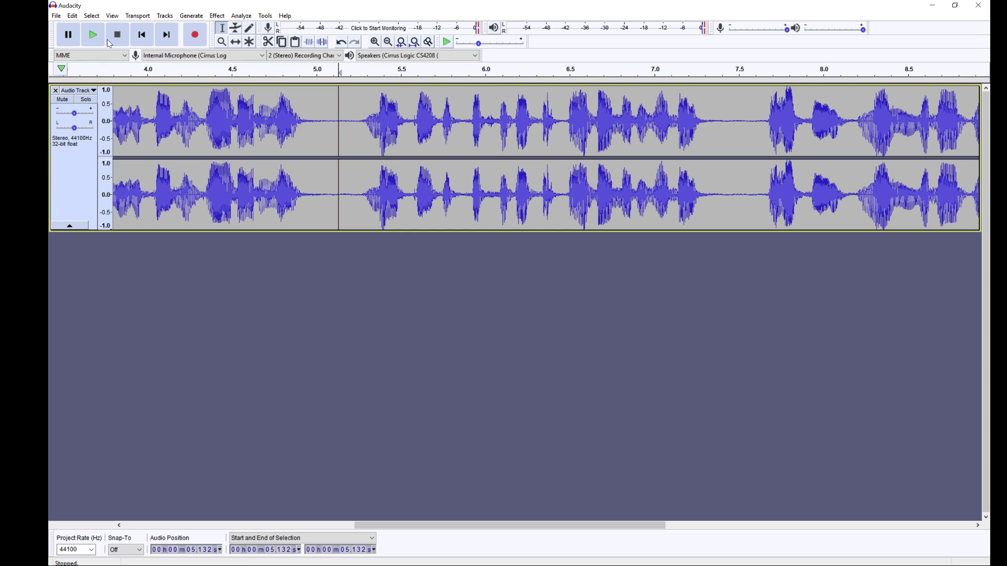
Apply Reverb to the whole track: room size 32, pre-delay 54, reverberance 60, damping 33, tones 40/38, wet gain -12, dry gain 1, stereo width 74.
click(217, 16)
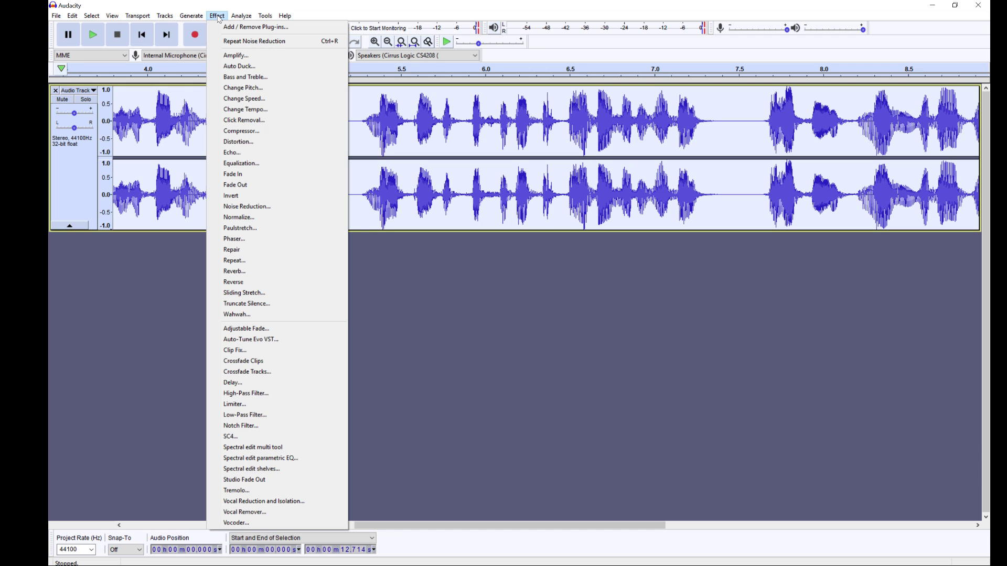
click(251, 272)
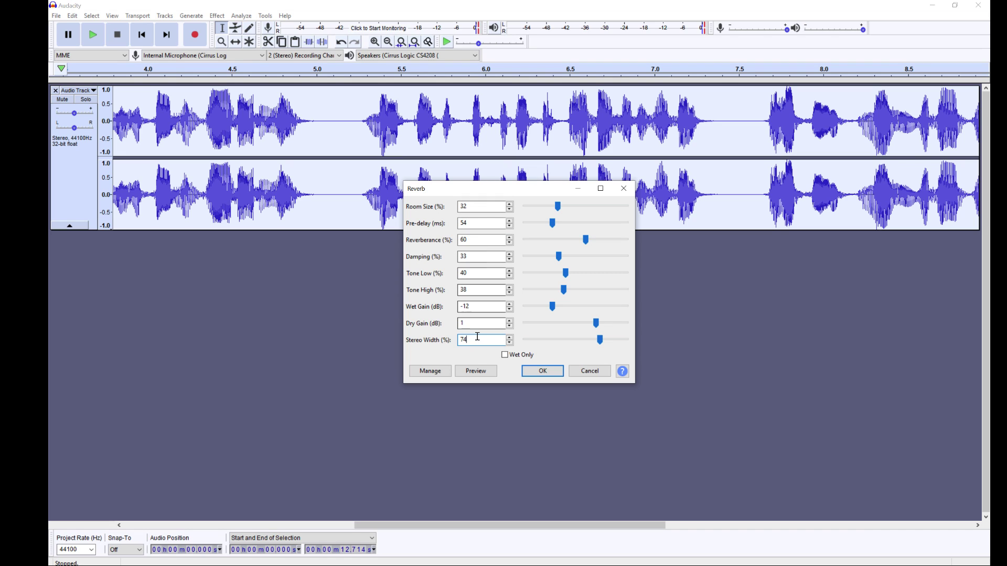
click(543, 371)
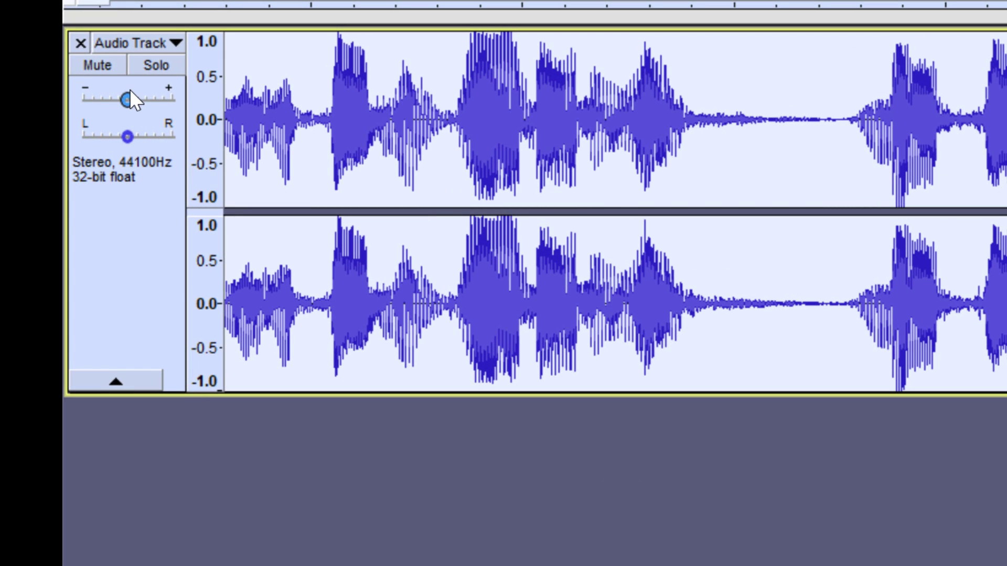
mouse_move(126, 95)
mouse_down()
mouse_move(114, 96)
mouse_move(129, 105)
mouse_up()
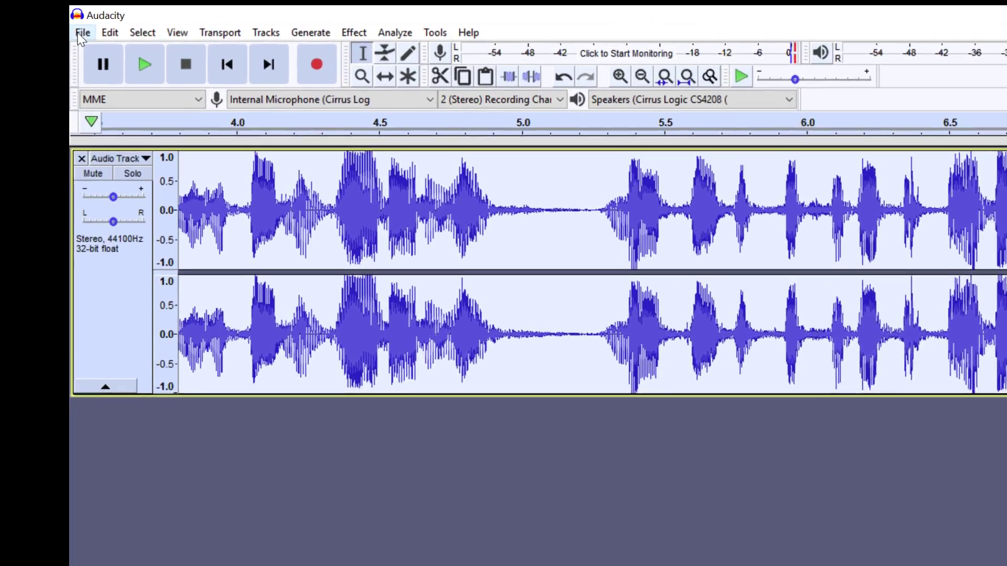
Export the recording to the Desktop as an MP3 file with the Standard, 170-210 kbps preset and joint stereo.
click(71, 25)
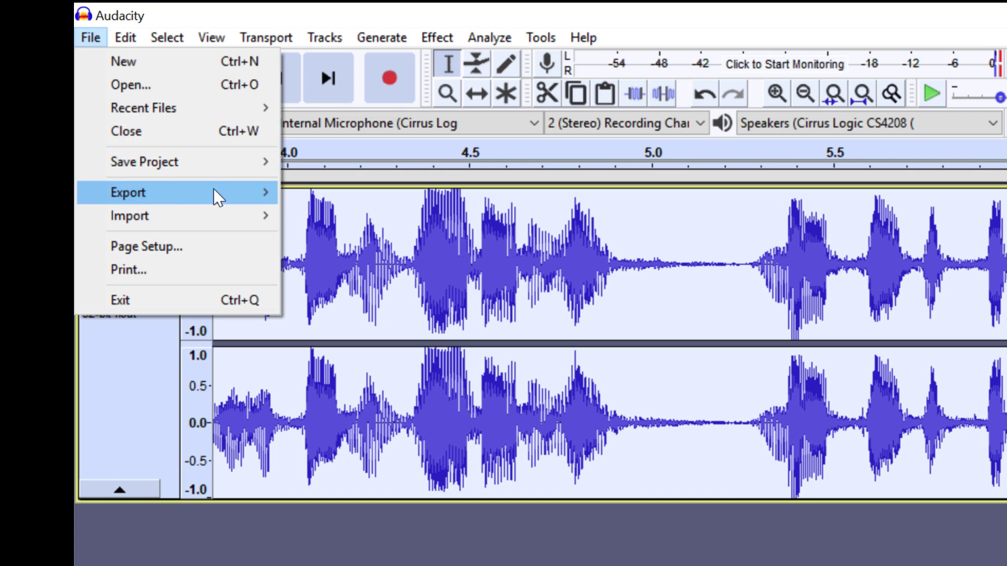
mouse_move(187, 192)
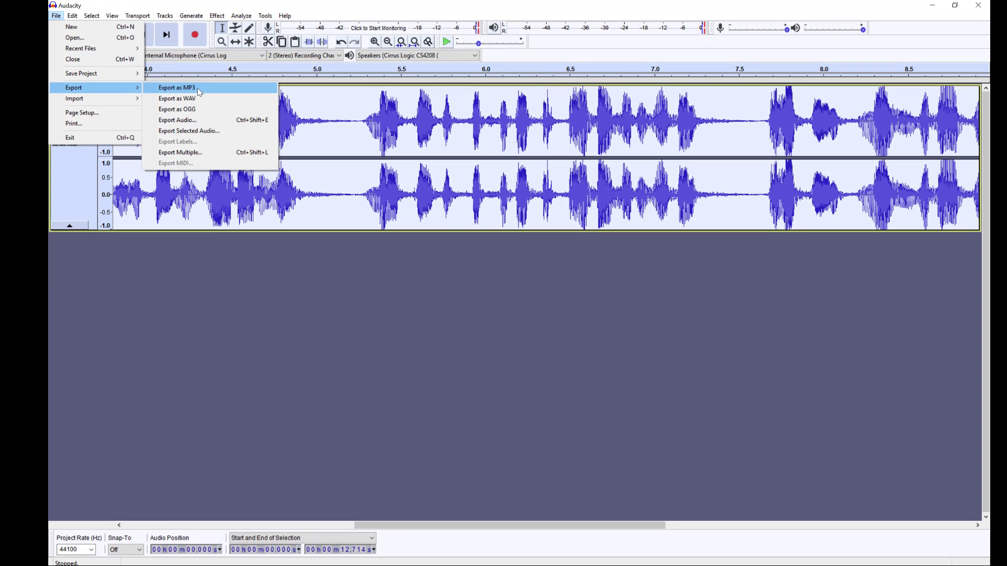
click(212, 91)
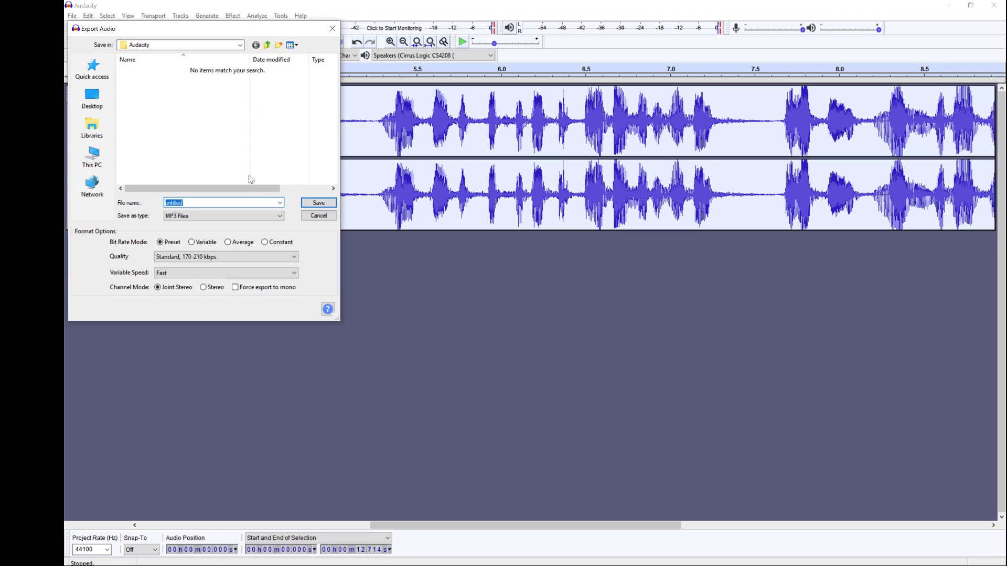
click(103, 111)
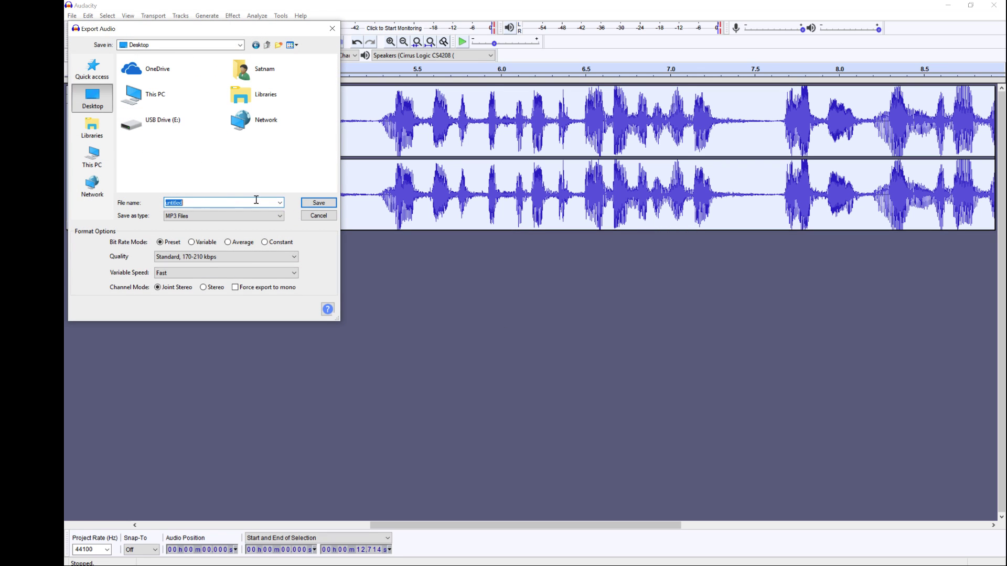
click(319, 204)
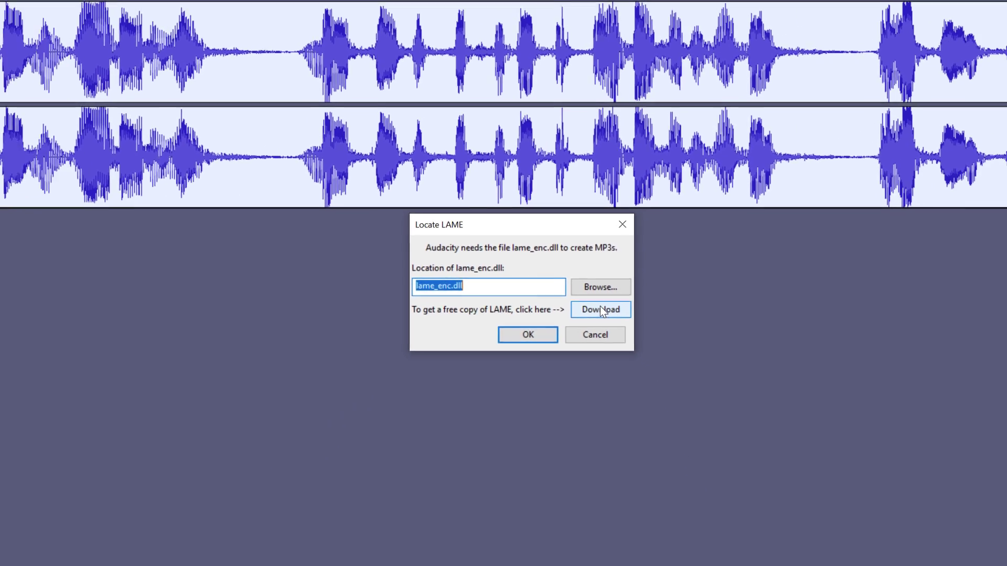
Go from the missing-encoder prompt through the Windows LAME installation instructions to the external download page and download Lame_v3.99.3_for_Windows.exe.
click(601, 310)
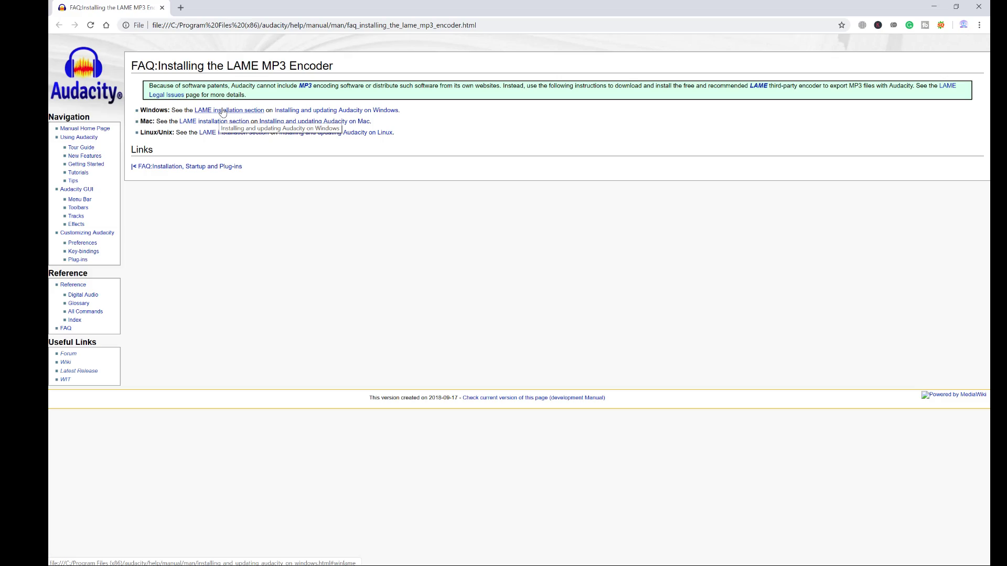
click(222, 111)
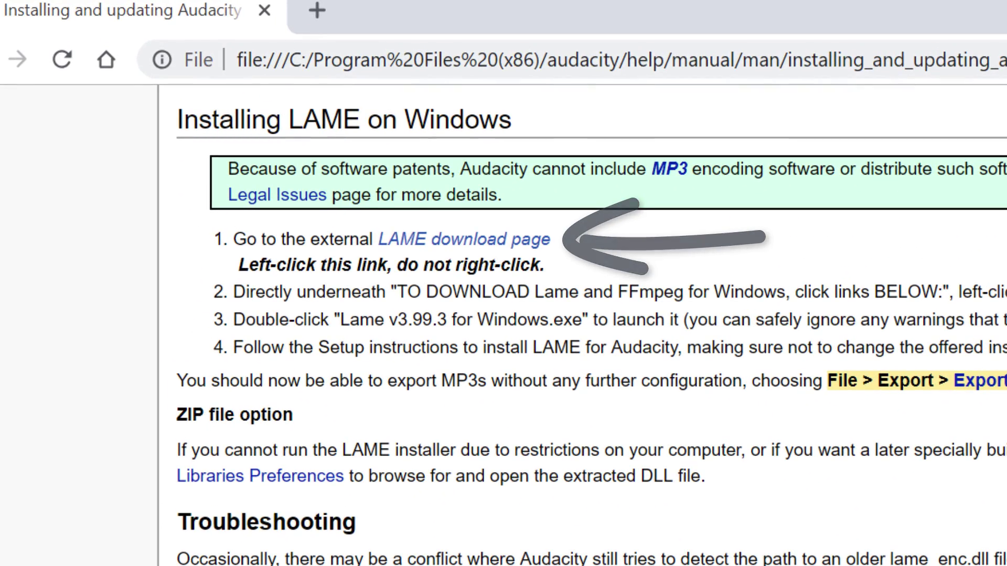
click(464, 239)
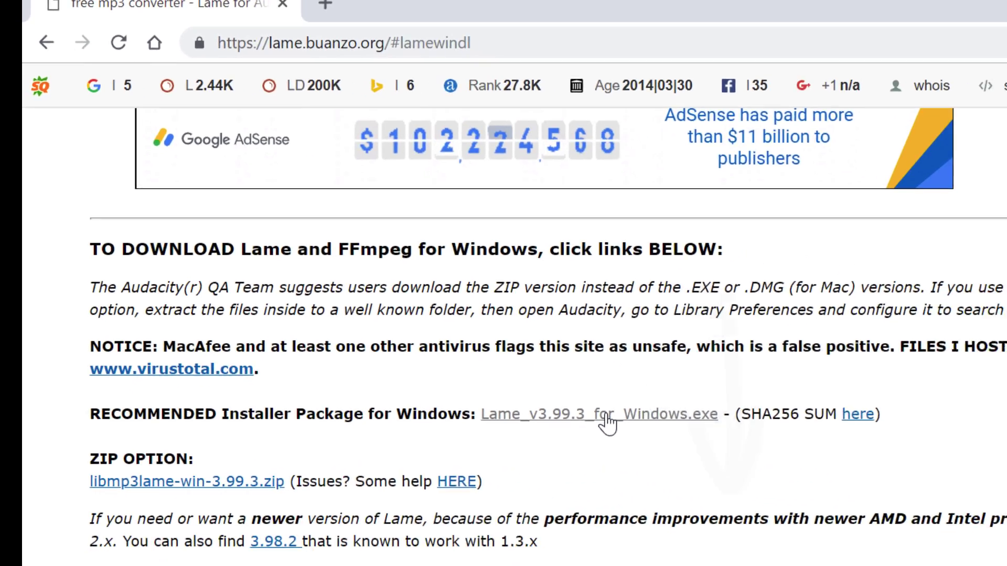
click(732, 507)
click(223, 556)
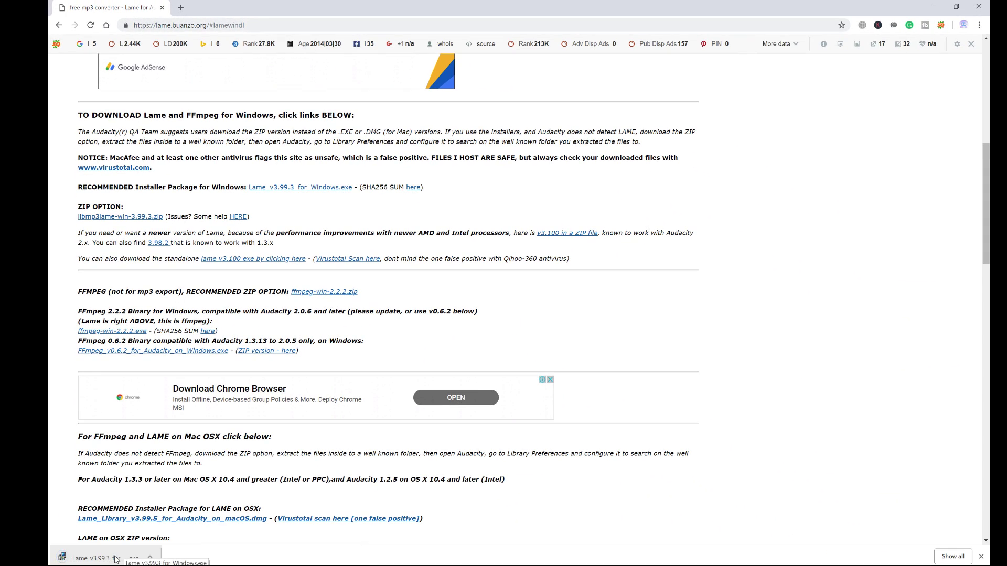
Run the downloaded installer and install LAME v3.99.3 in C:\Program Files (x86)\Lame For Audacity.
click(105, 557)
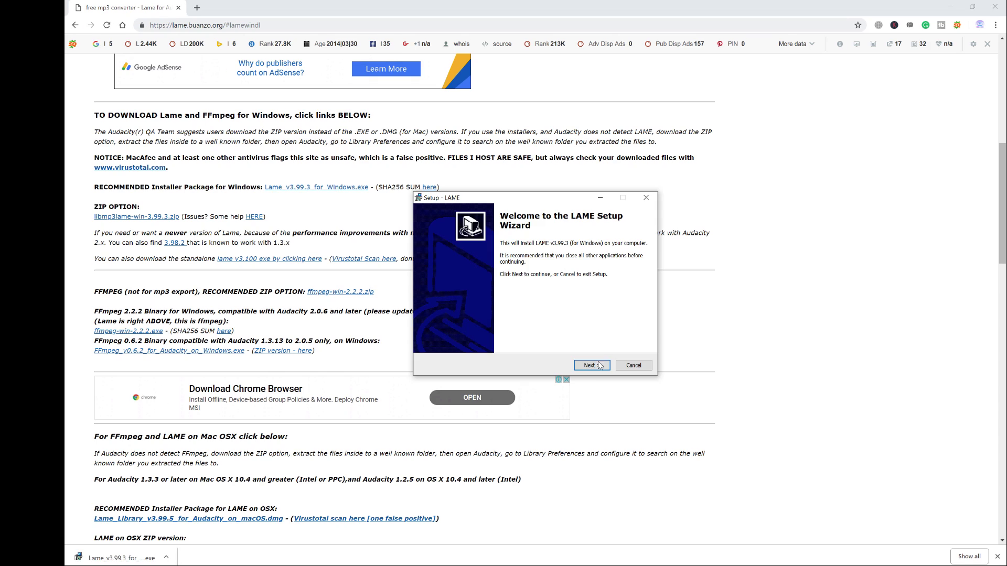
click(578, 365)
click(594, 366)
click(593, 366)
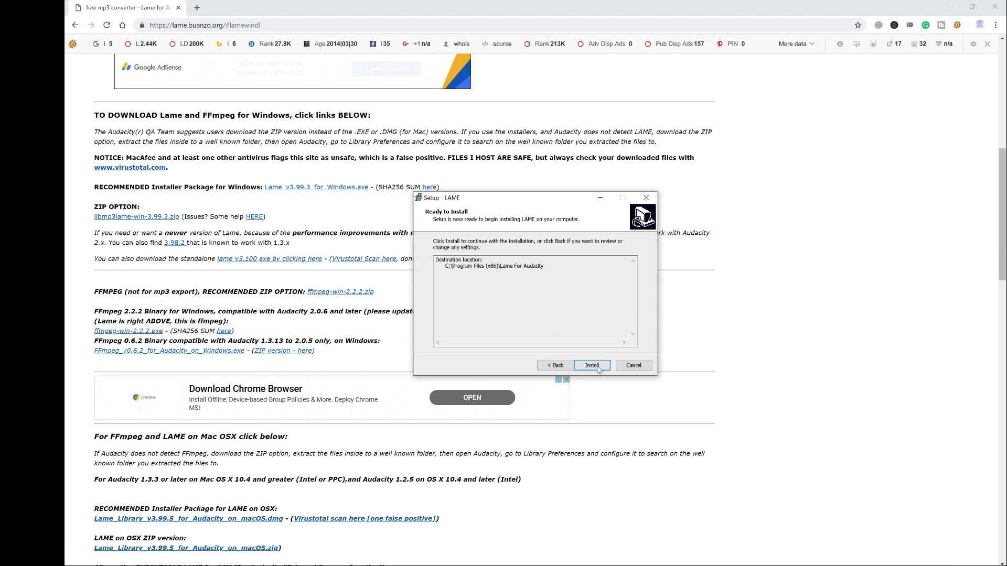
click(592, 365)
click(605, 369)
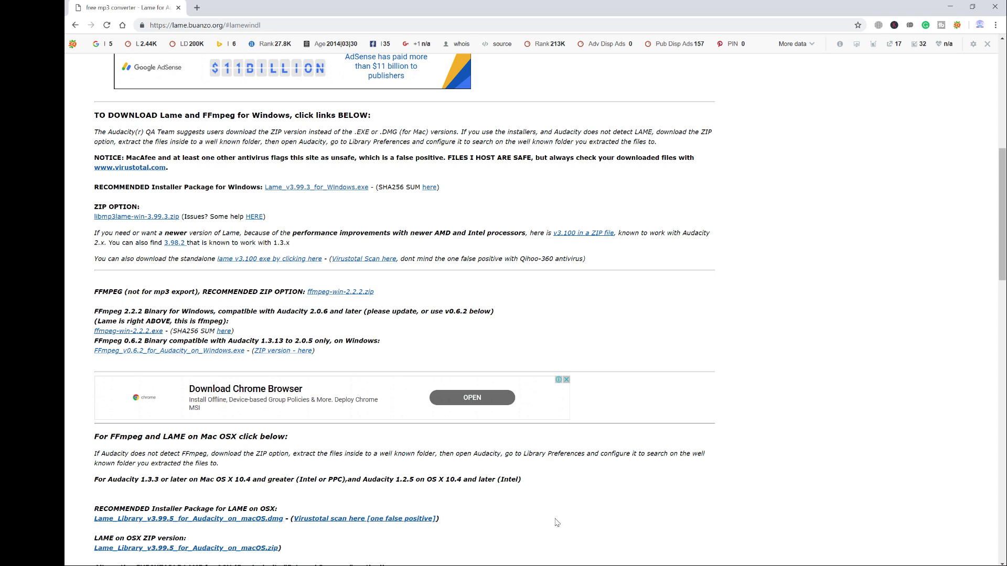
Return to Audacity, dismiss the encoder messages, and export the track again to the Desktop as the MP3 file "untitled" with empty metadata tags.
key(alt+Tab)
click(577, 319)
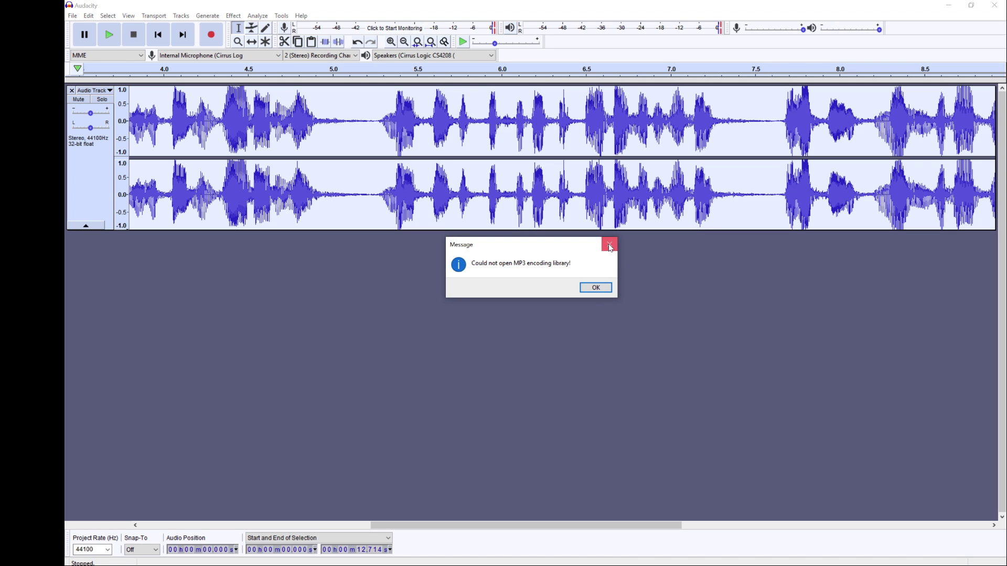
click(610, 246)
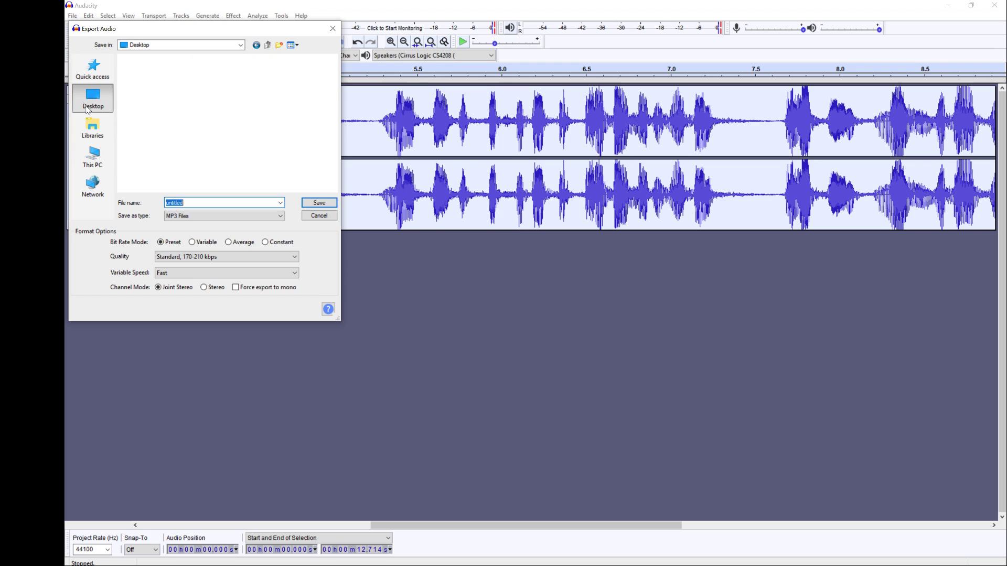
click(326, 203)
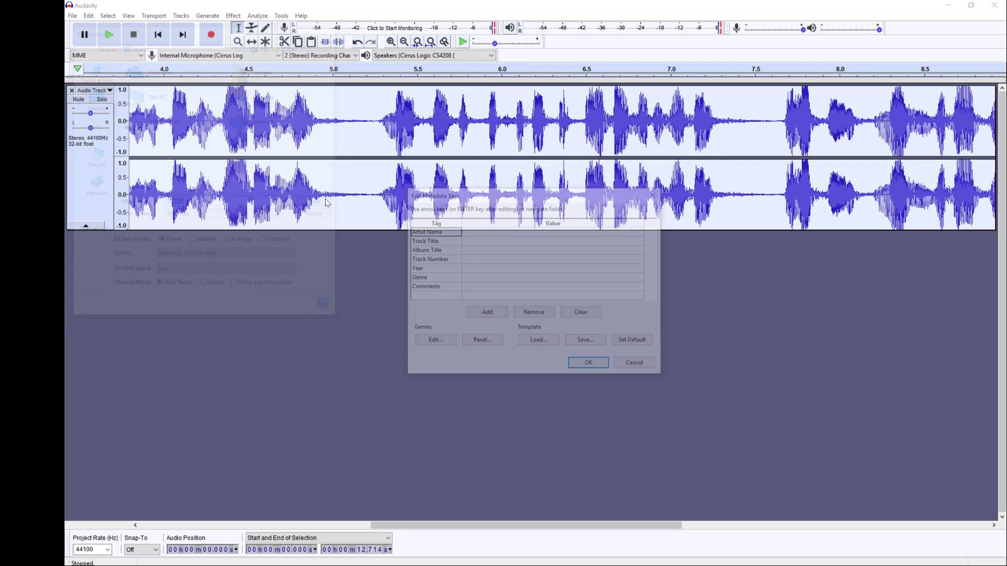
click(591, 368)
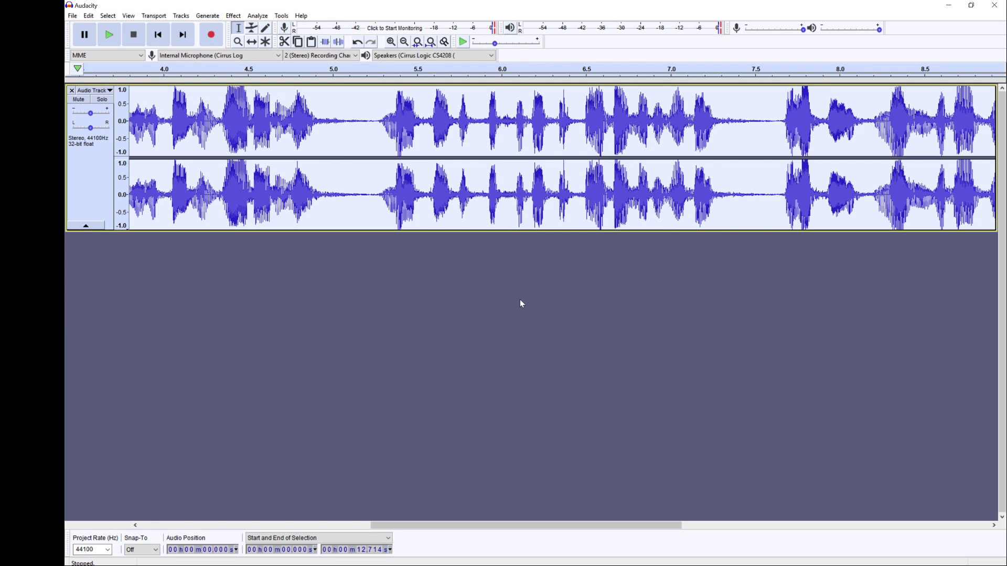
Close Audacity and open the exported "untitled" audio file from the desktop.
click(993, 5)
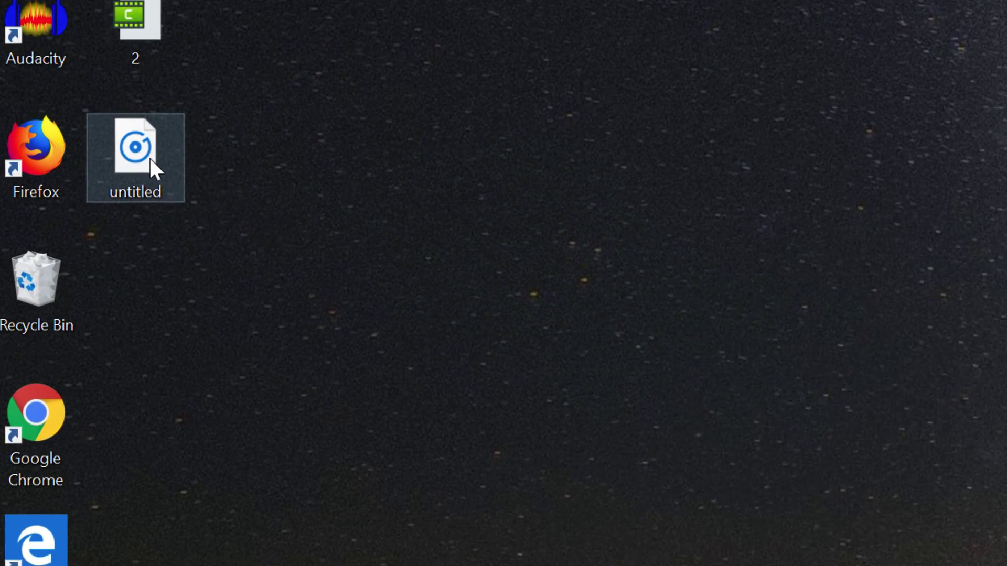
double_click(144, 167)
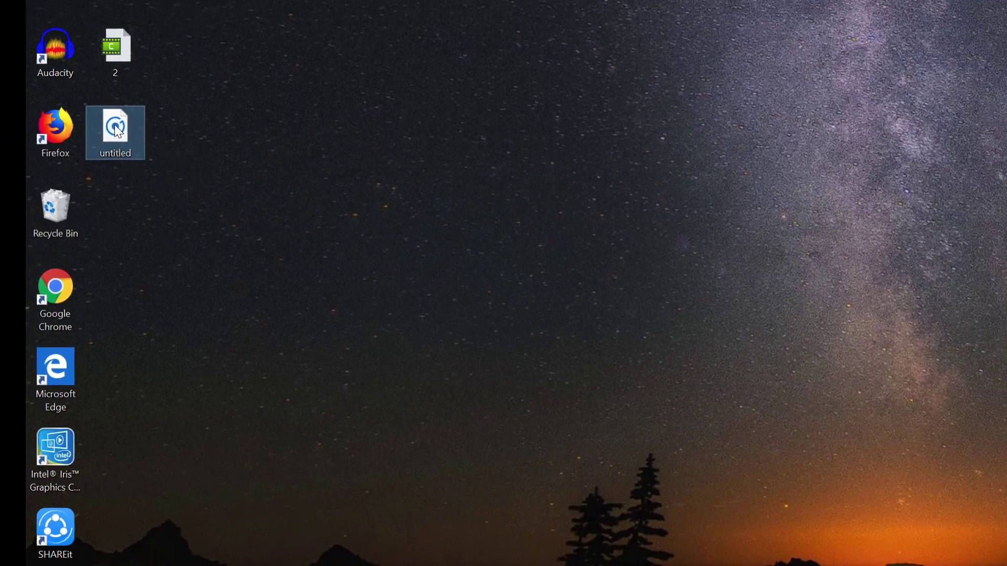